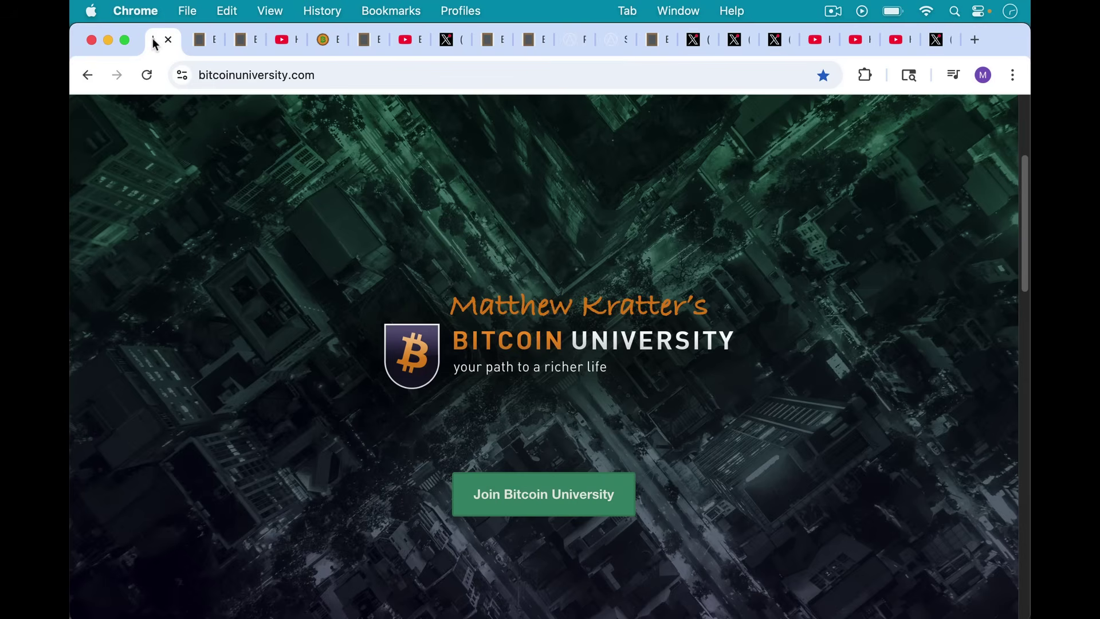
Open the 'What is Bitcoin Knots?' blankslate.io note and read down to the install-video pointer.
left_click(200, 44)
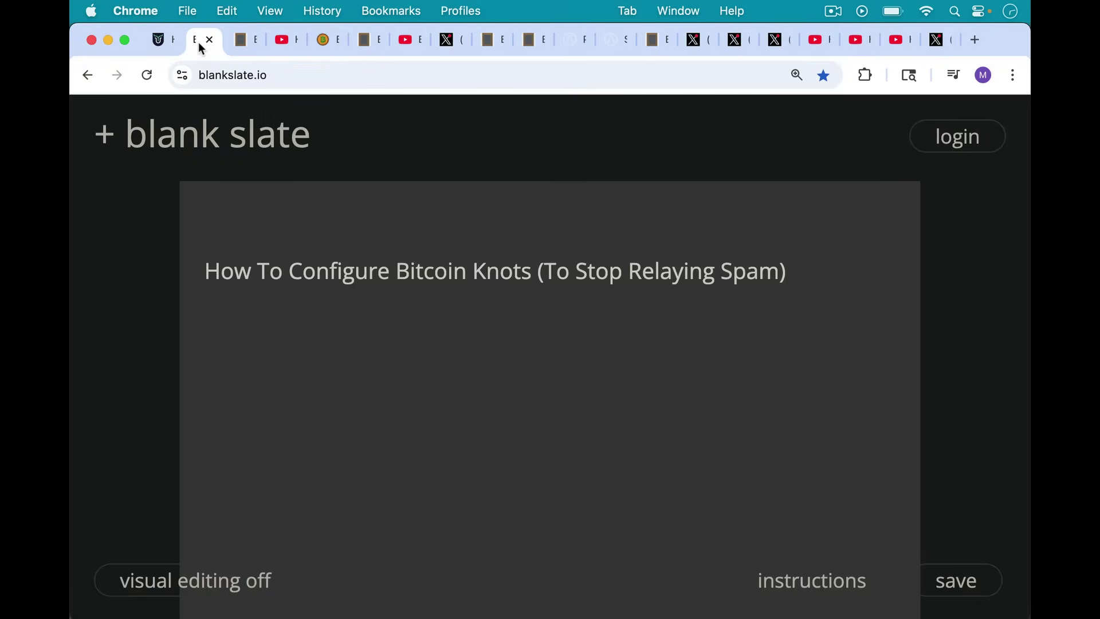
left_click(239, 48)
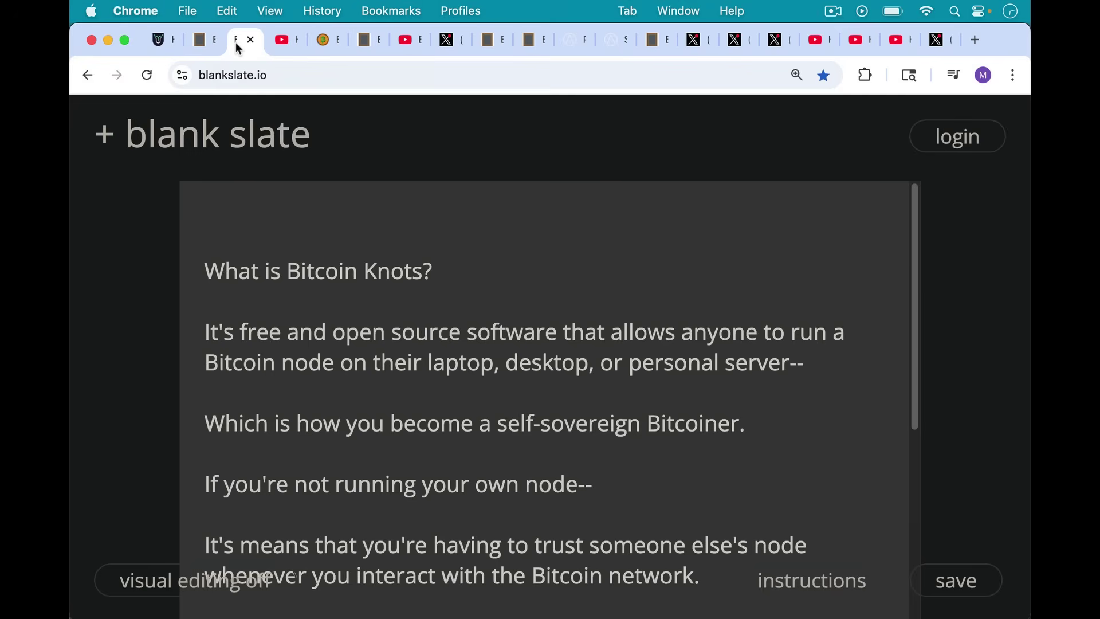
scroll(320, 204, "down", 1)
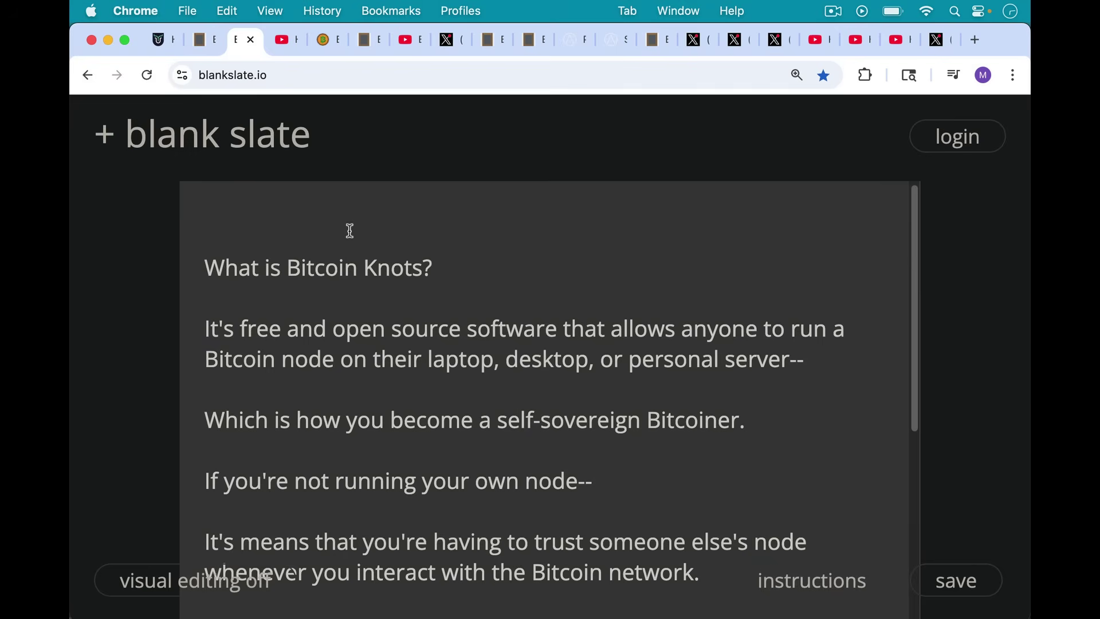
scroll(349, 231, "down", 5)
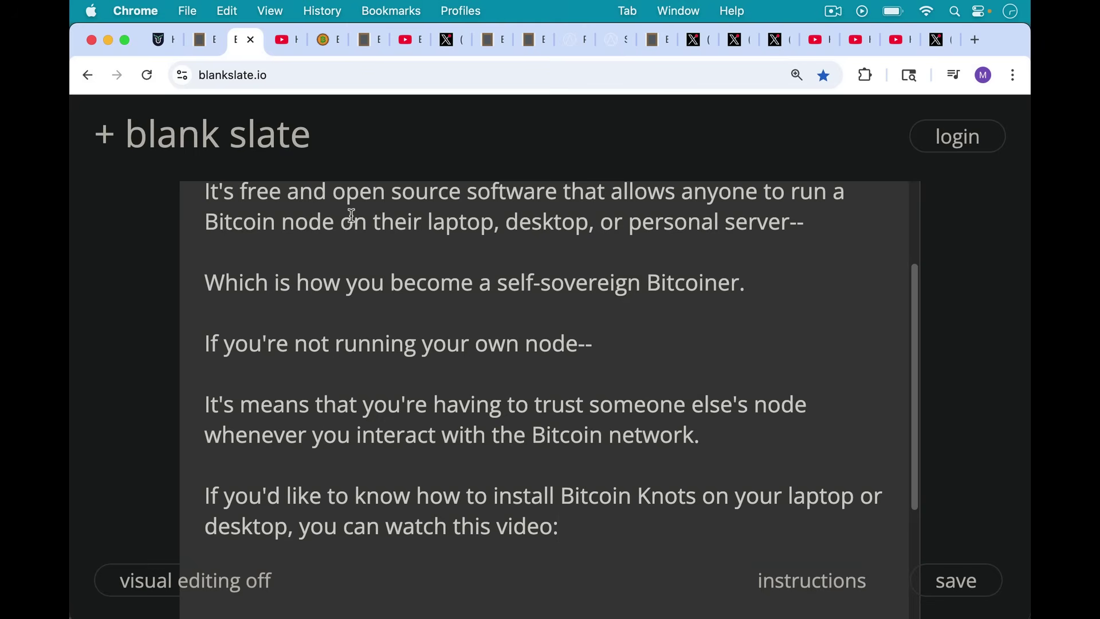
Show the node-running YouTube video, then the bitcoinknots.org MacOS download page for 28.1.knots20250305.
left_click(284, 44)
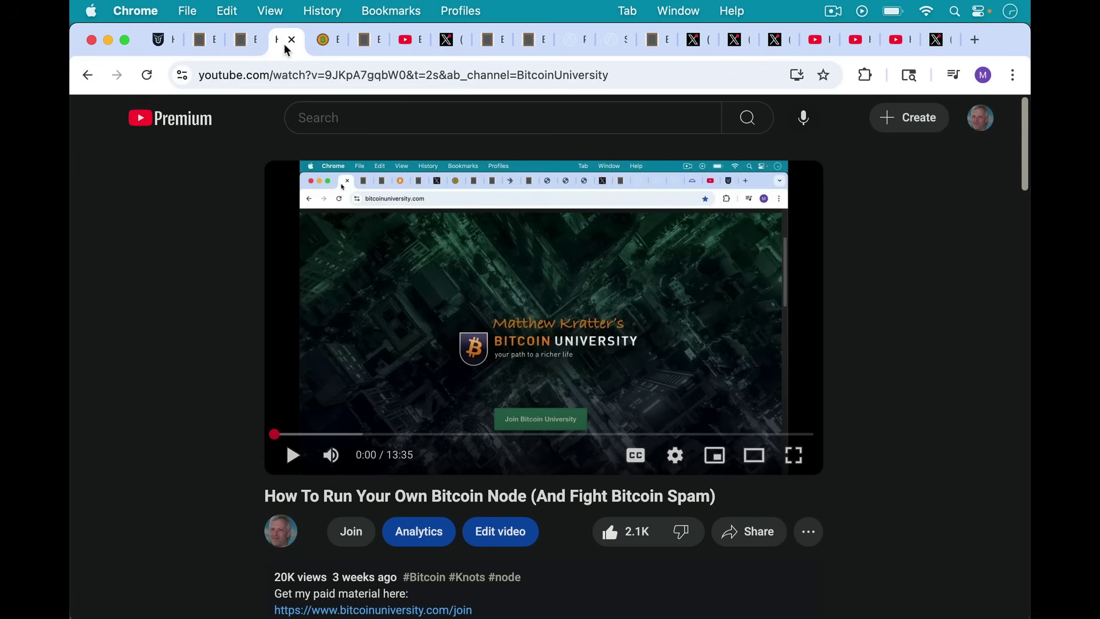
left_click(319, 42)
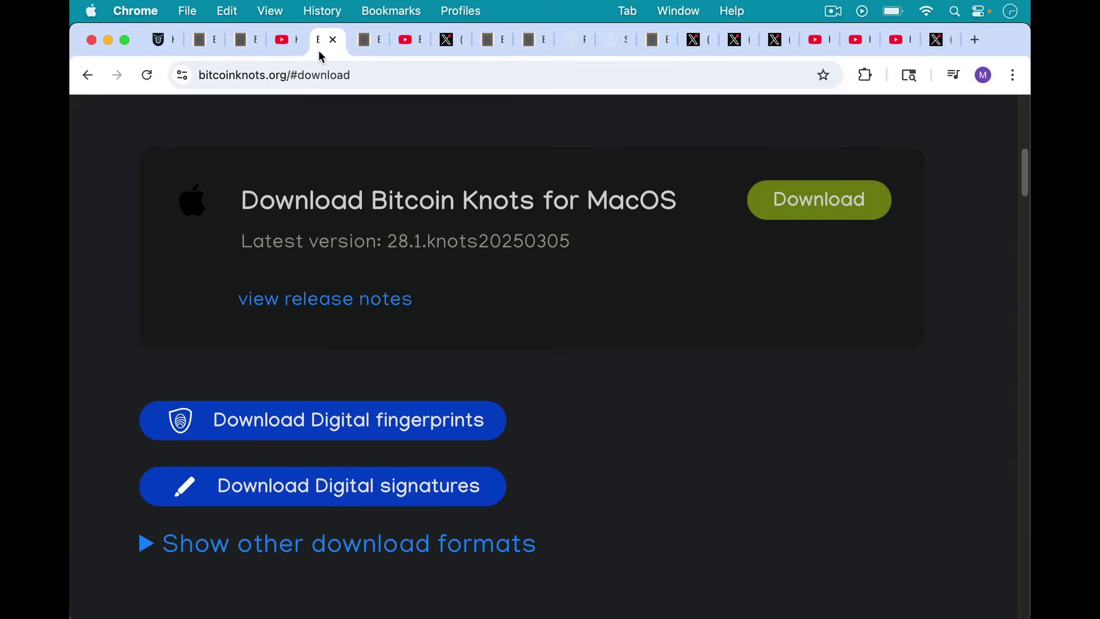
Return to the blankslate.io notes on configuring Knots relay and filtering after install.
left_click(363, 40)
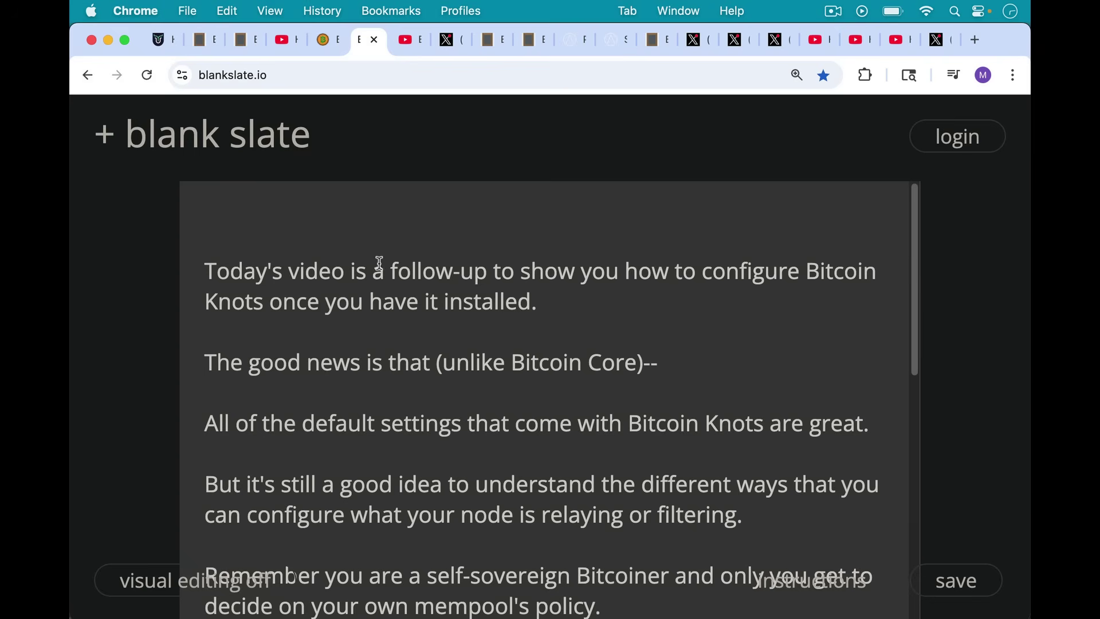
Read through the notes, then show the 'Understand Mempool Policy Configuration' YouTube video.
scroll(392, 271, "down", 1)
scroll(393, 271, "down", 3)
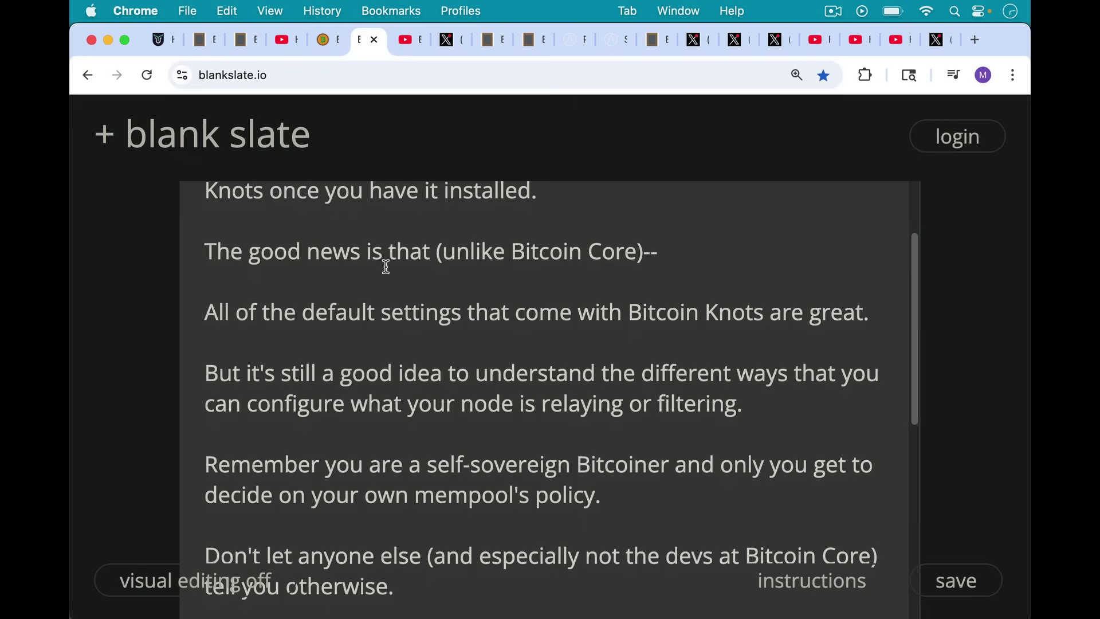
scroll(386, 266, "down", 2)
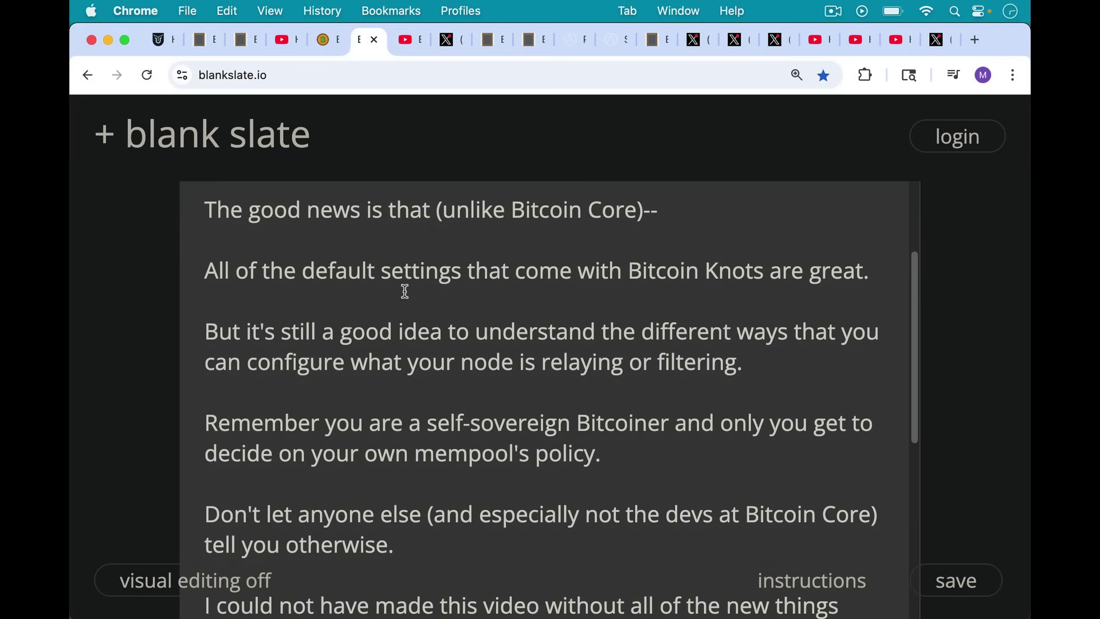
scroll(400, 285, "down", 5)
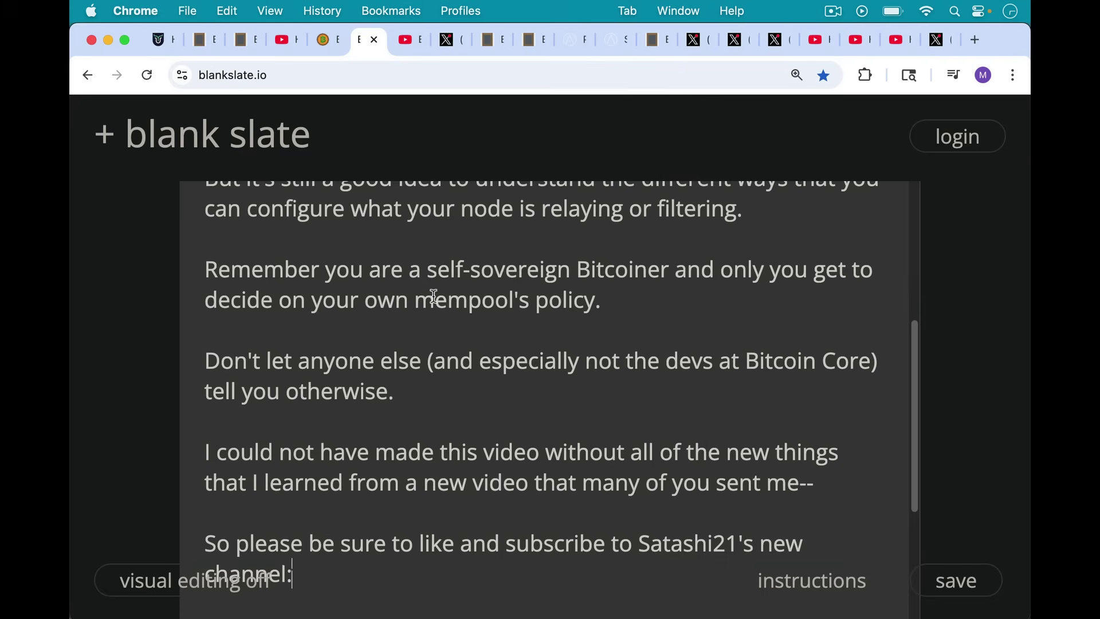
scroll(434, 296, "down", 3)
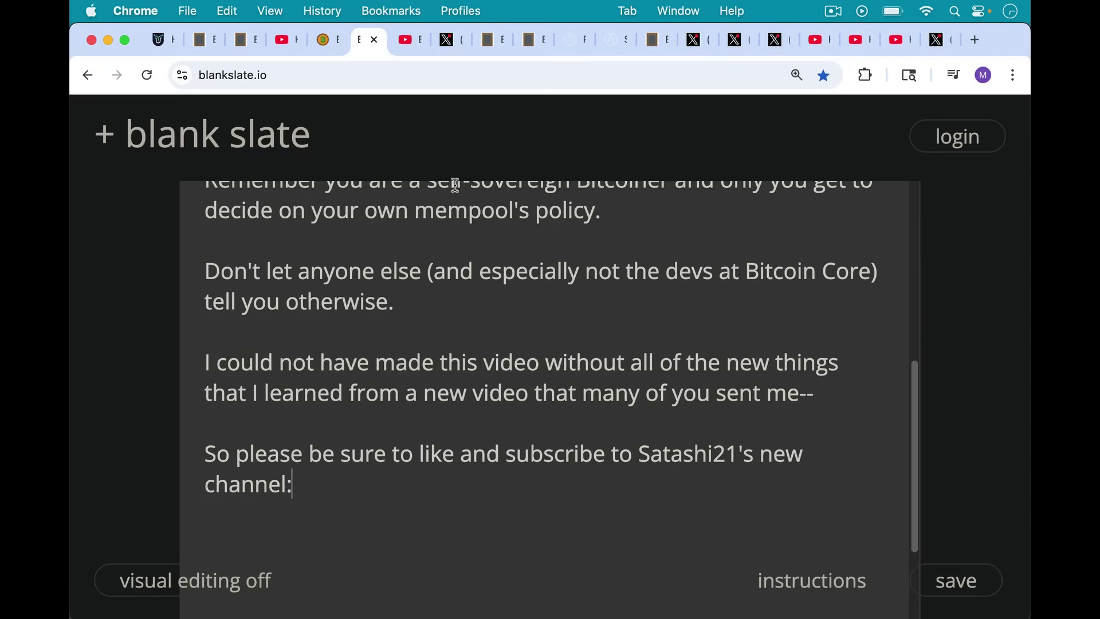
left_click(411, 40)
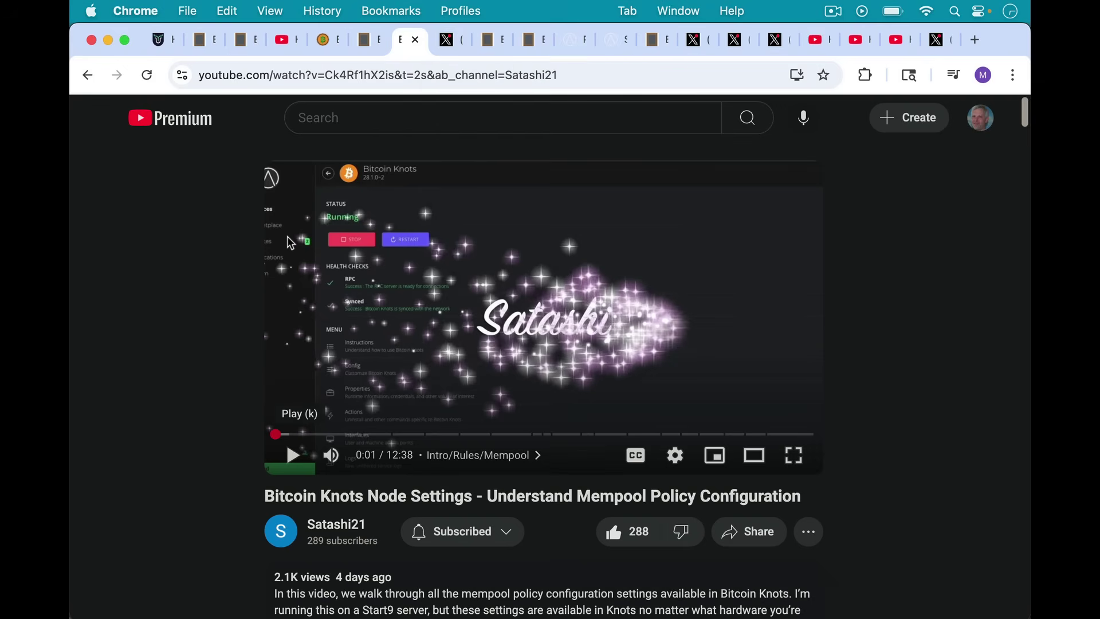
Show the video creator's X profile, then return to the Mac Preferences notes.
left_click(451, 41)
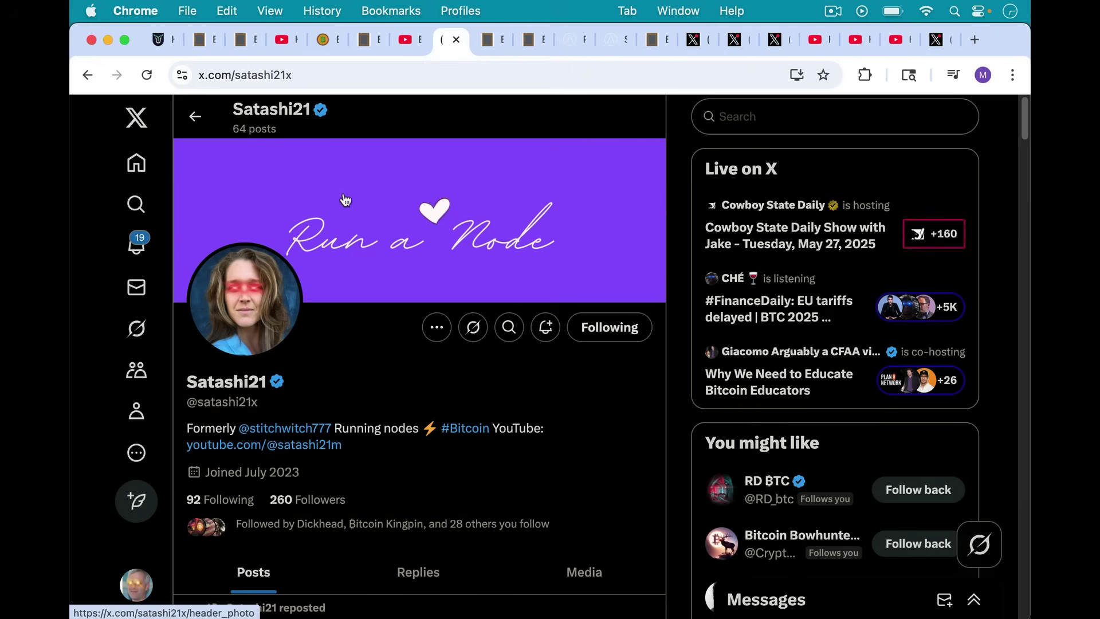
left_click(490, 40)
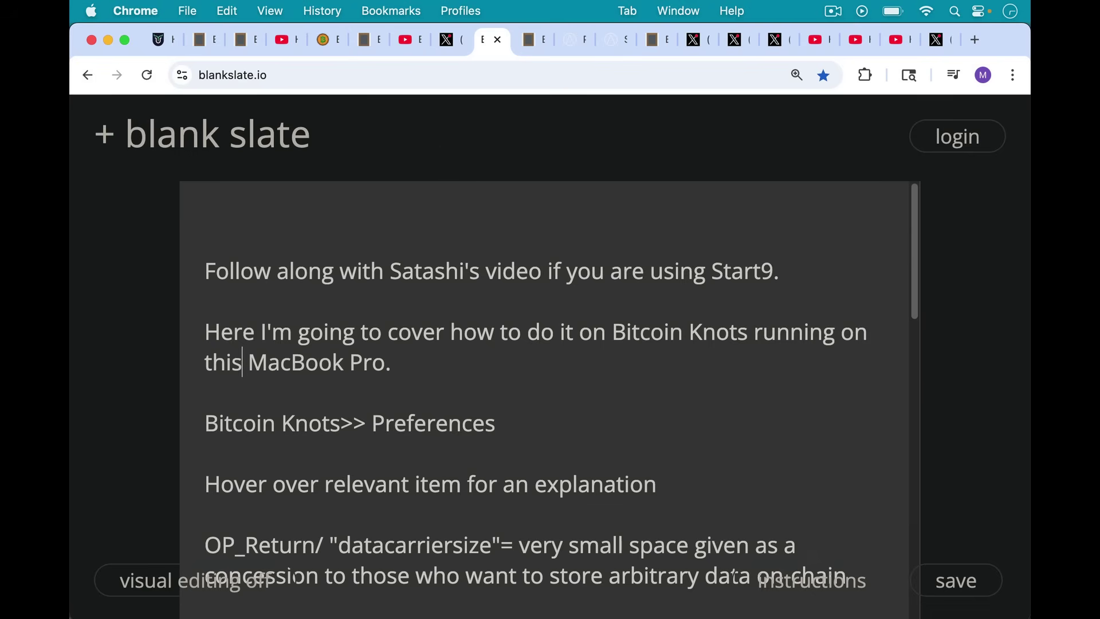
Bring Bitcoin Knots forward and open Bitcoin Knots > Preferences to reach Options.
left_click(551, 591)
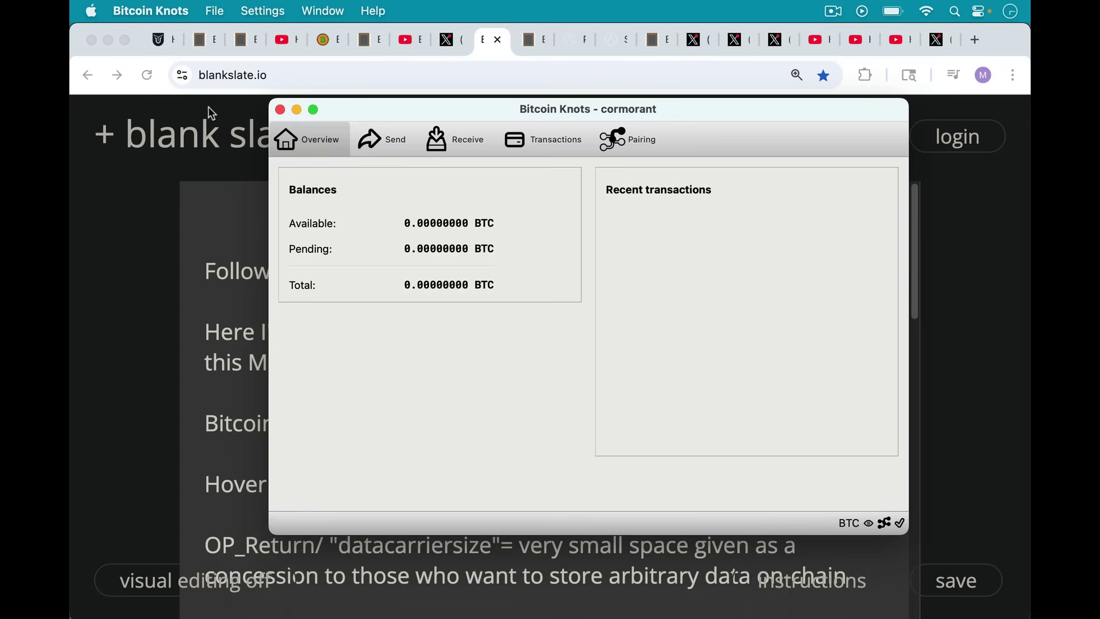
left_click(166, 16)
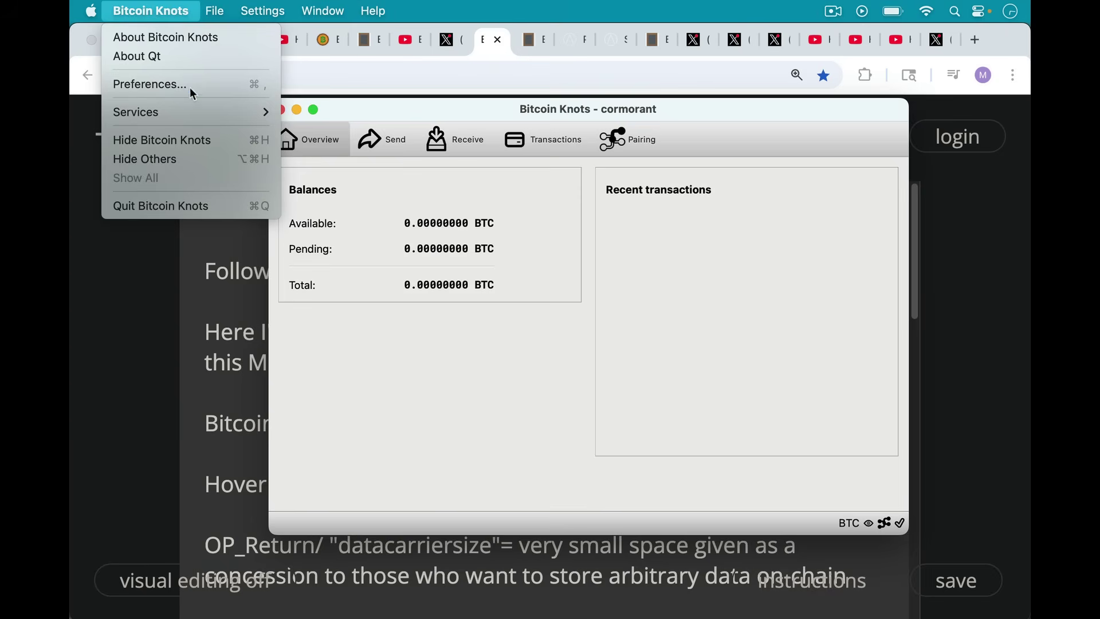
left_click(190, 86)
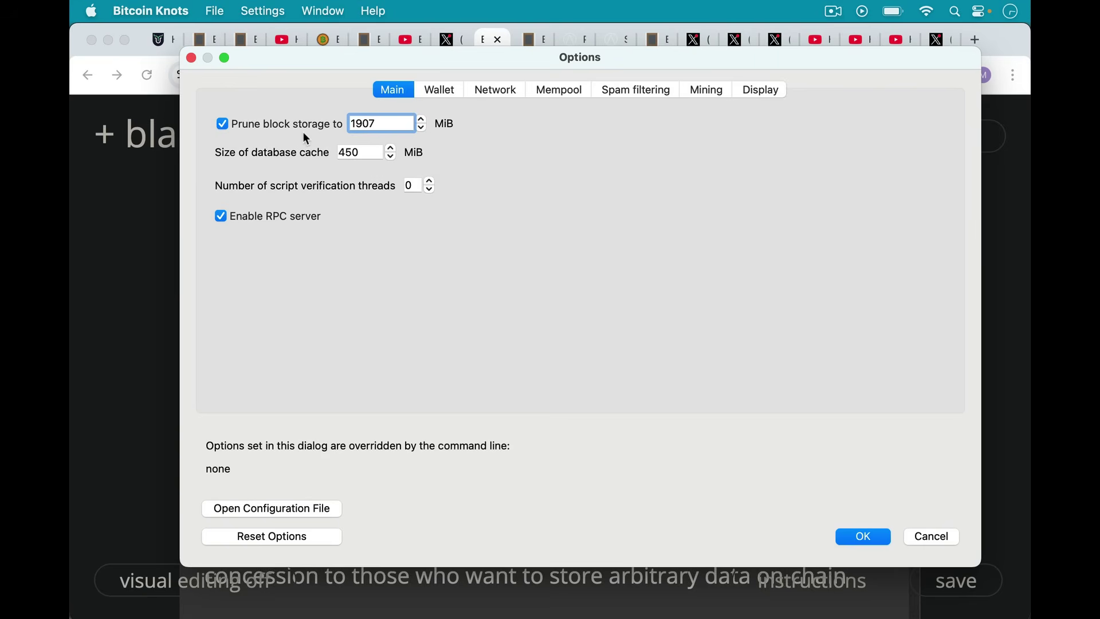
Switch Options to the Spam filtering tab and move the dialog lower on screen.
left_click(647, 96)
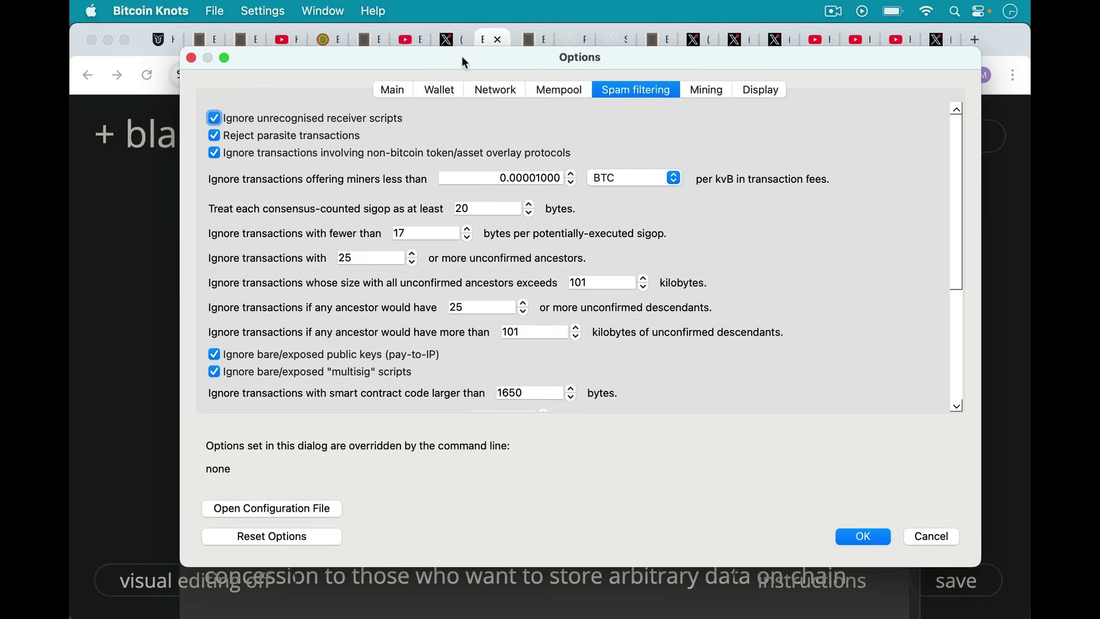
left_click_drag(463, 56, 460, 391)
Minimize the main wallet window and scroll the notes to the 0-or-42-byte OP_Return advice.
left_click(297, 109)
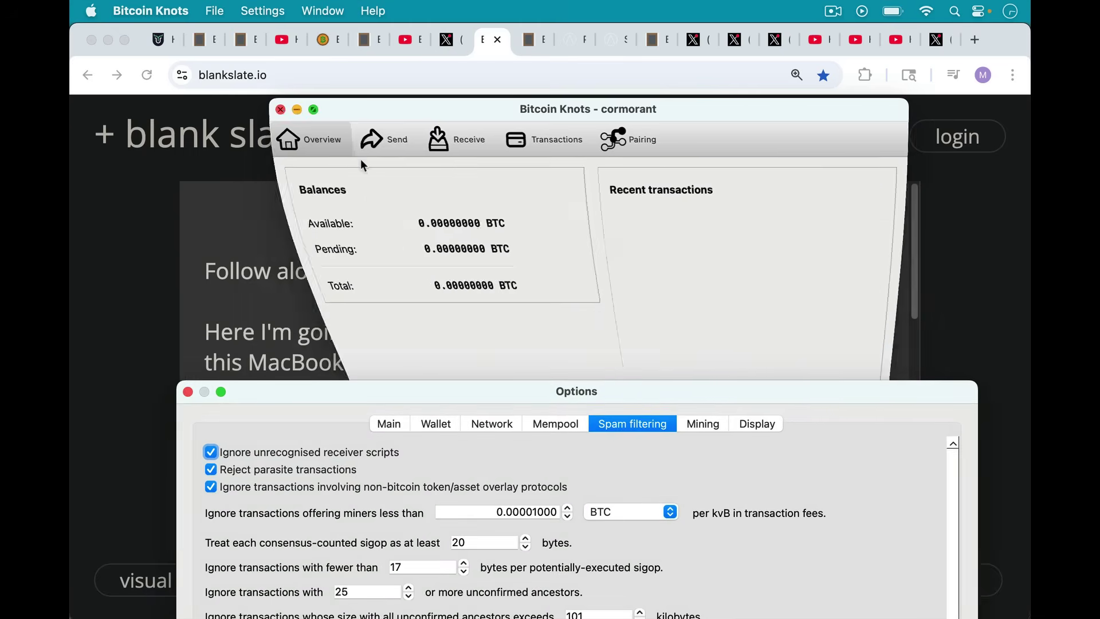
scroll(424, 241, "down", 4)
scroll(488, 258, "down", 4)
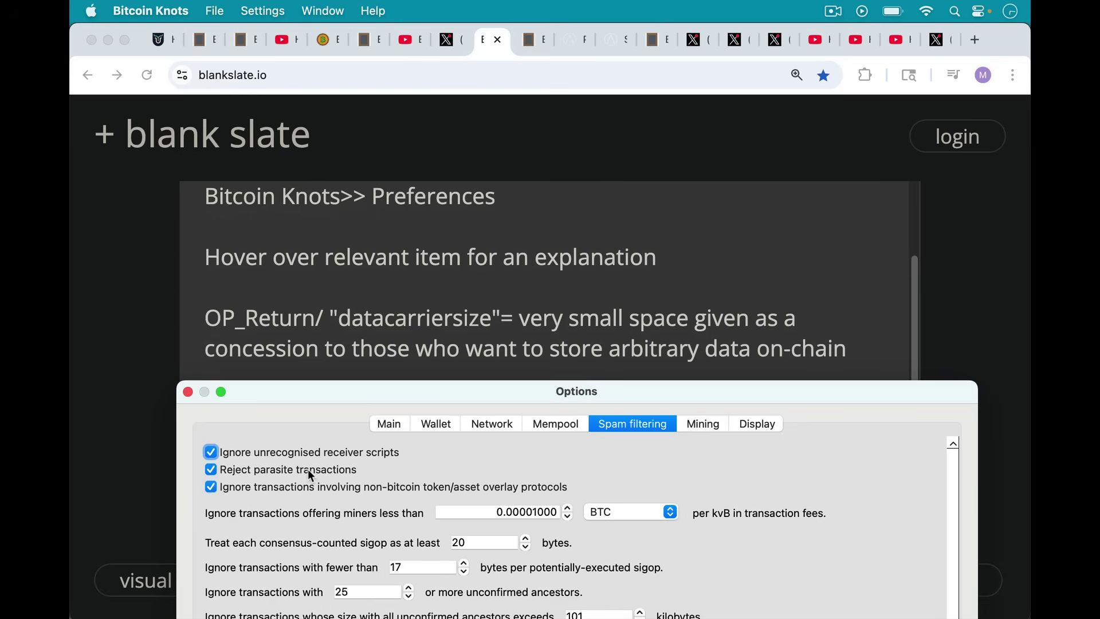
mouse_move(308, 471)
scroll(417, 362, "down", 3)
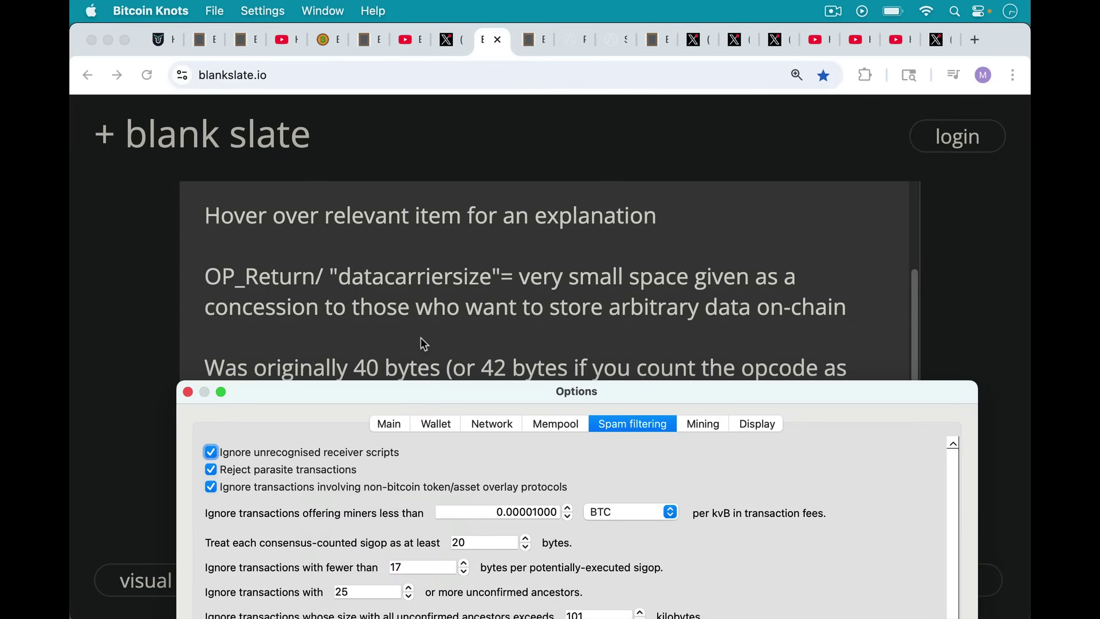
scroll(420, 342, "down", 1)
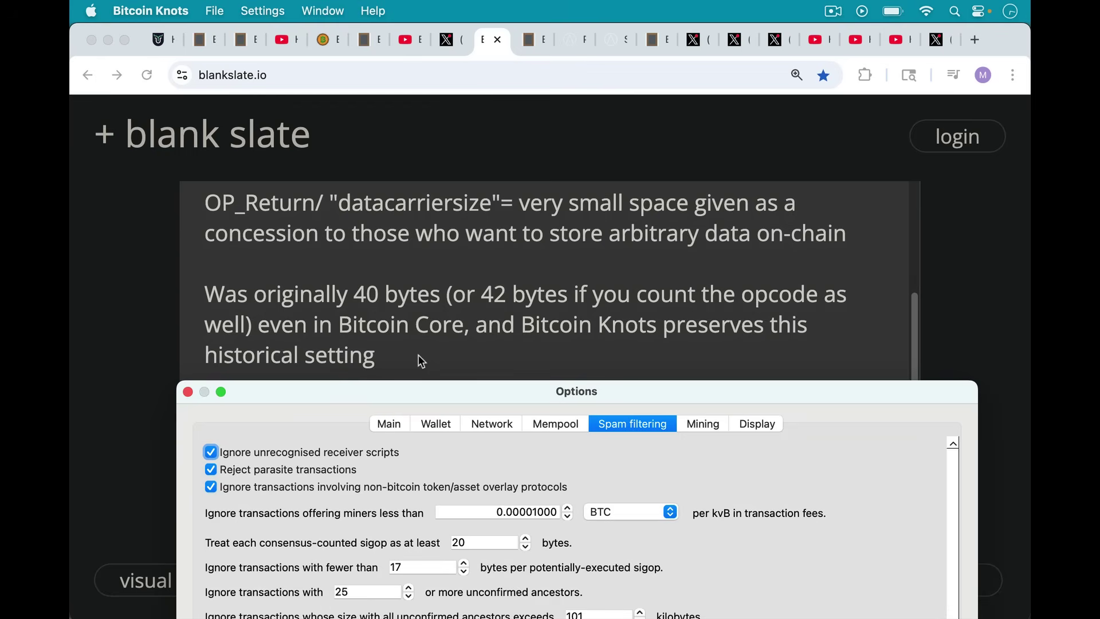
scroll(463, 374, "down", 5)
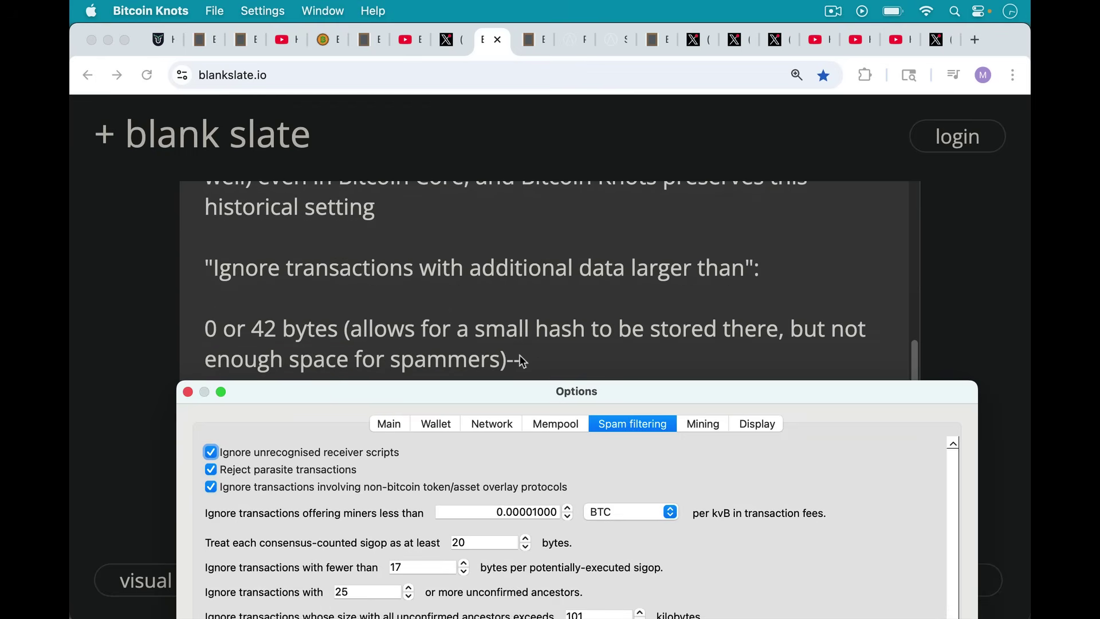
Raise the Options window and show the tooltip for the 42-byte additional-data limit.
left_click_drag(627, 397, 620, 225)
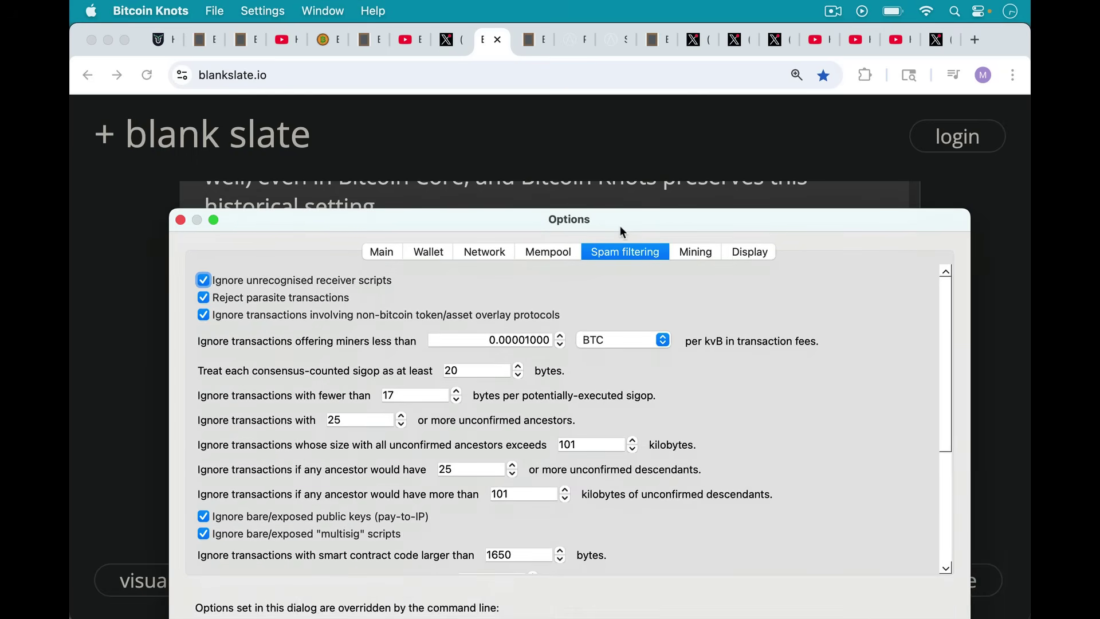
scroll(435, 446, "down", 5)
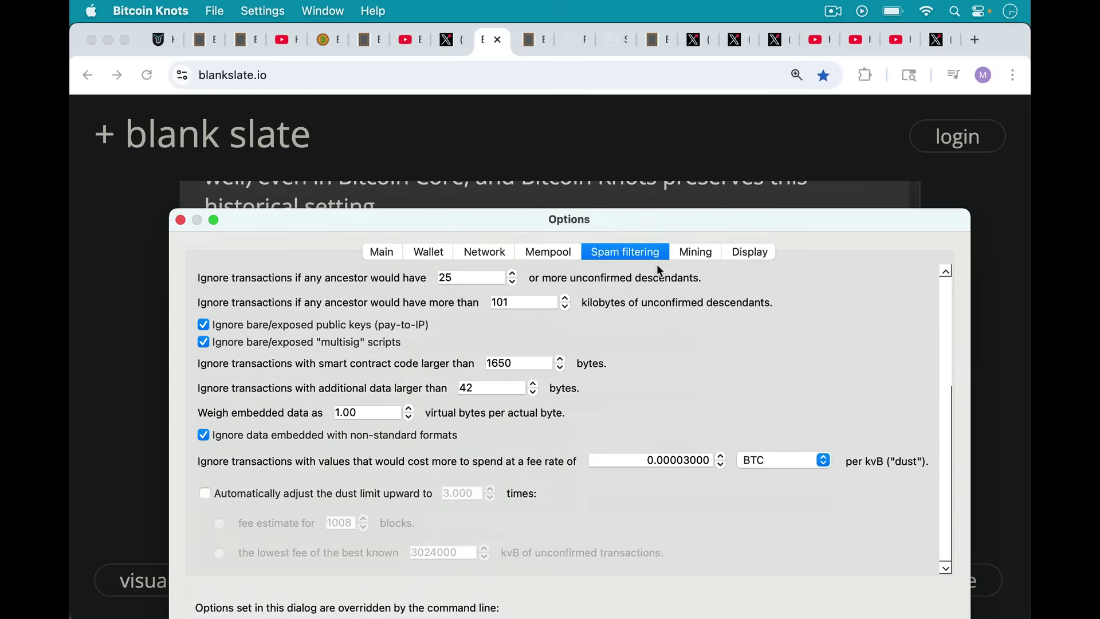
left_click_drag(643, 219, 628, 134)
scroll(813, 269, "up", 5)
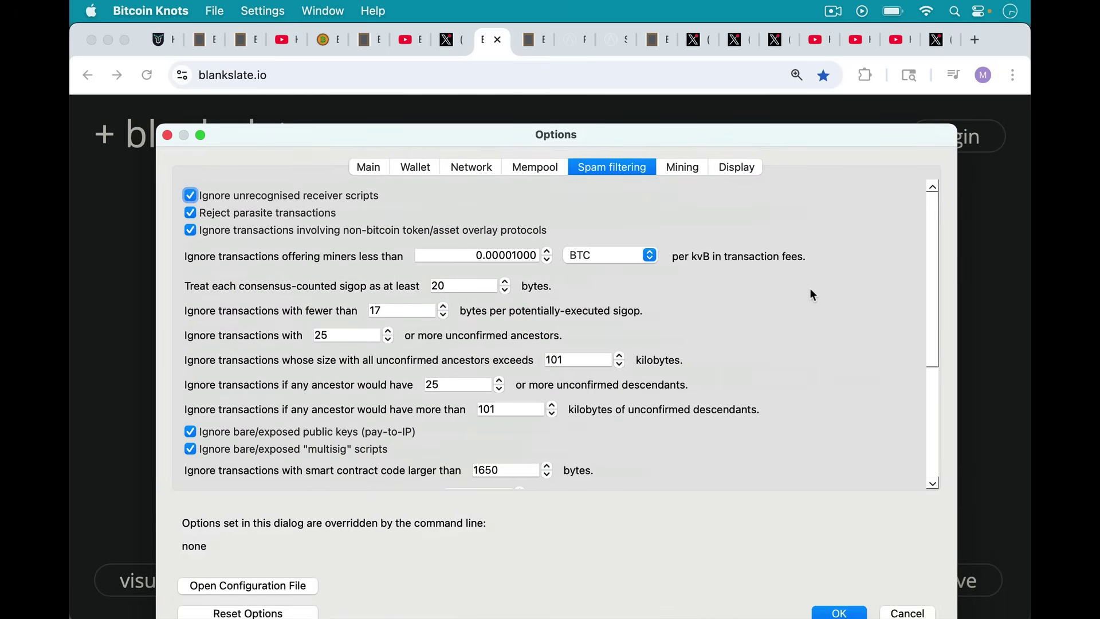
scroll(785, 301, "down", 5)
left_click_drag(927, 335, 940, 228)
left_click_drag(931, 274, 953, 378)
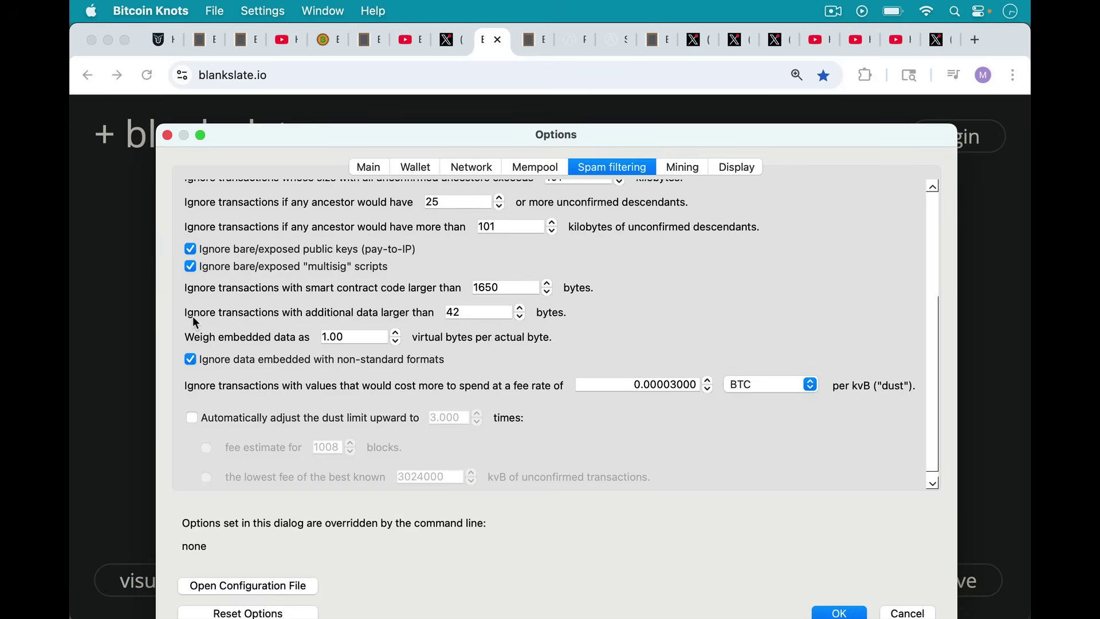
scroll(194, 318, "down", 1)
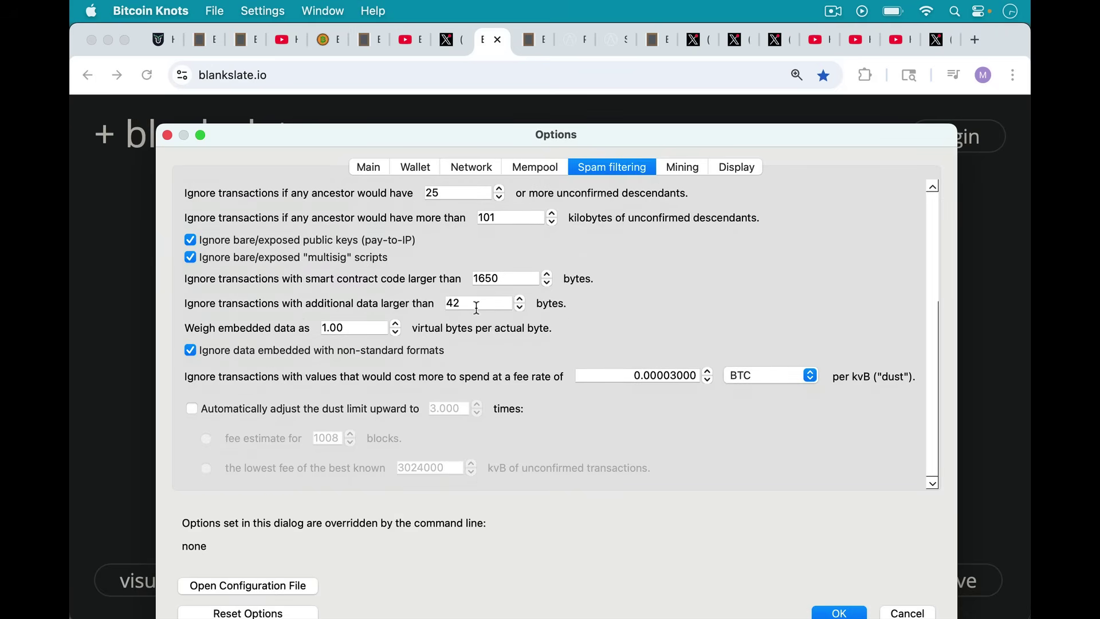
mouse_move(473, 304)
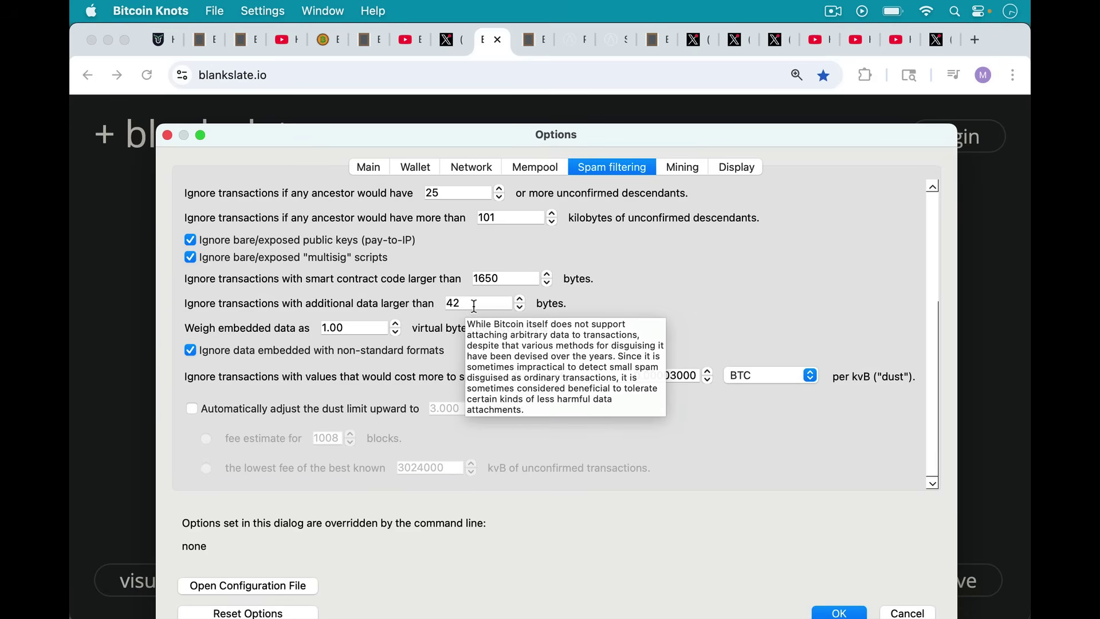
Move the Options window down and back up to compare spam-filtering settings with the notes.
left_click_drag(457, 131, 484, 427)
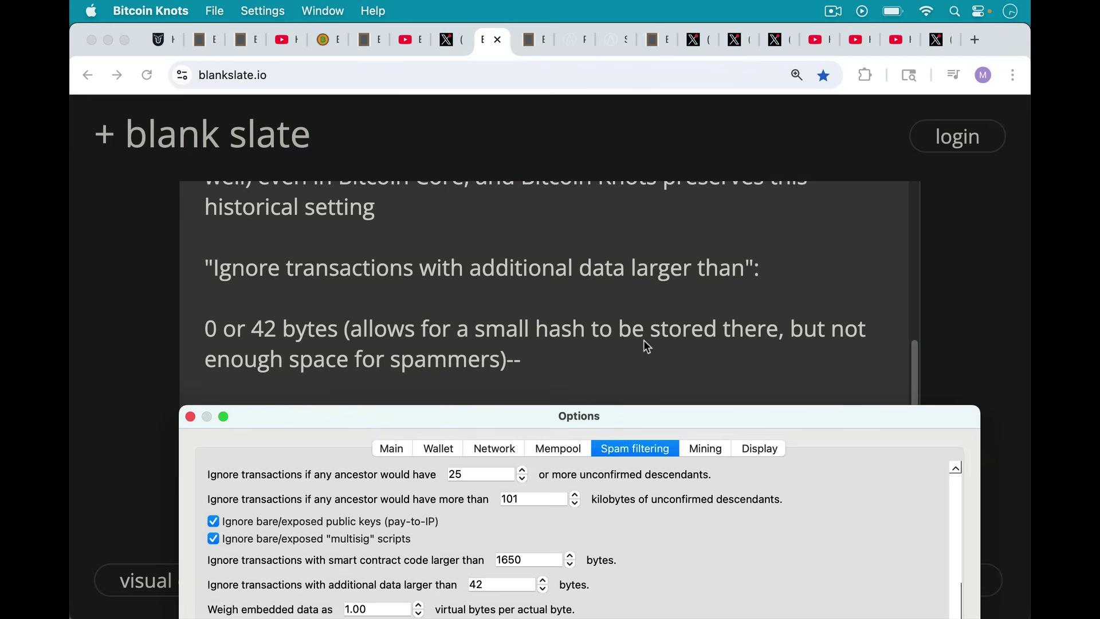
scroll(639, 335, "down", 4)
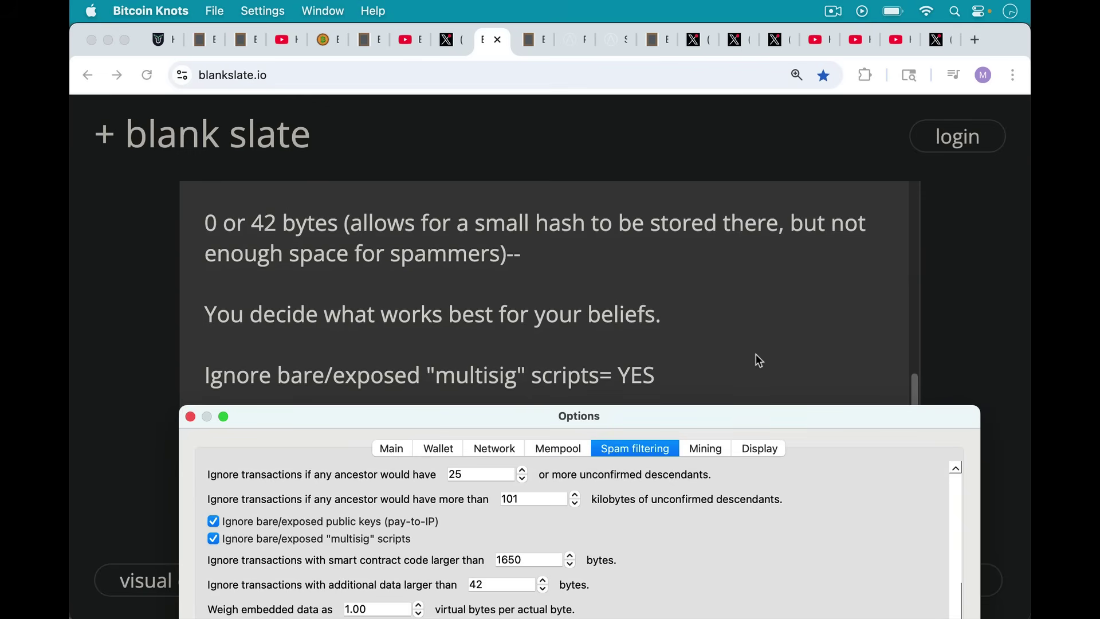
scroll(755, 355, "down", 2)
left_click_drag(751, 418, 758, 323)
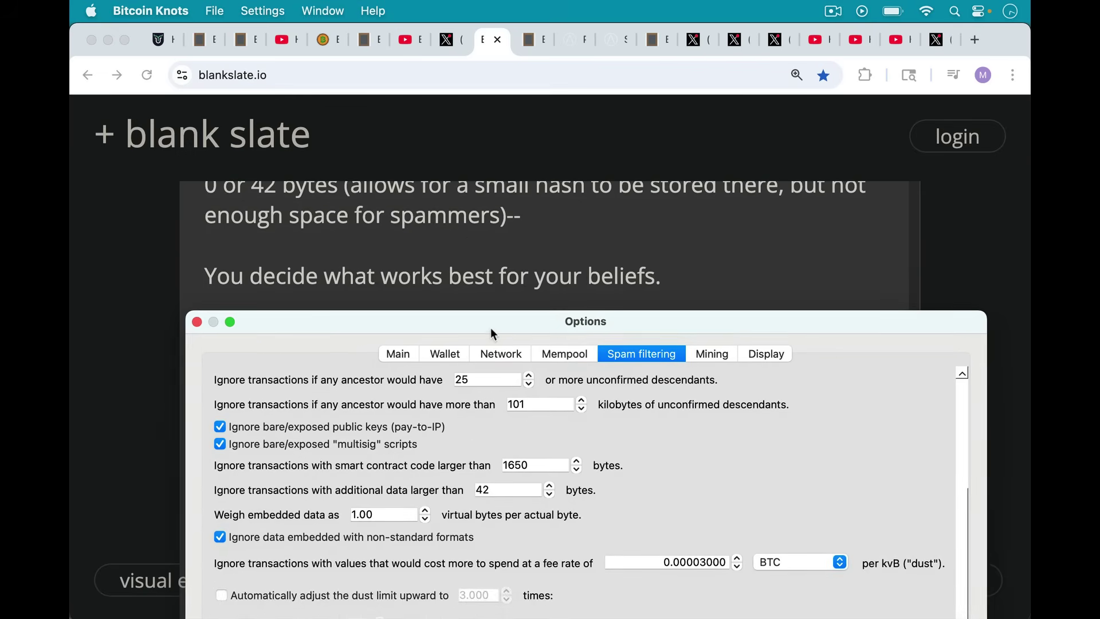
left_click_drag(491, 328, 506, 448)
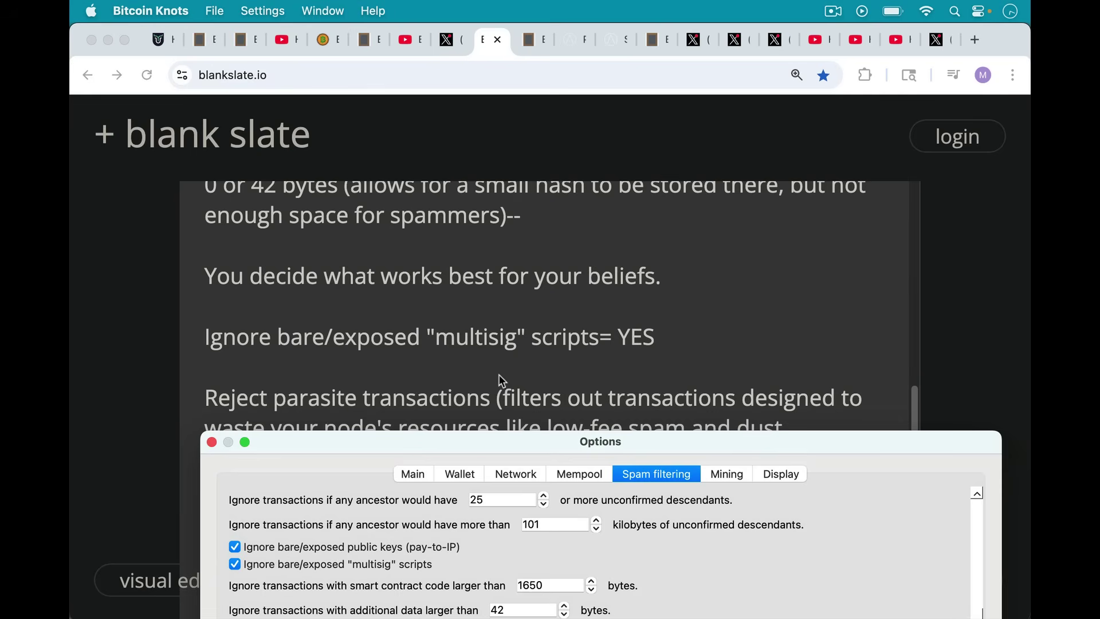
scroll(516, 376, "down", 3)
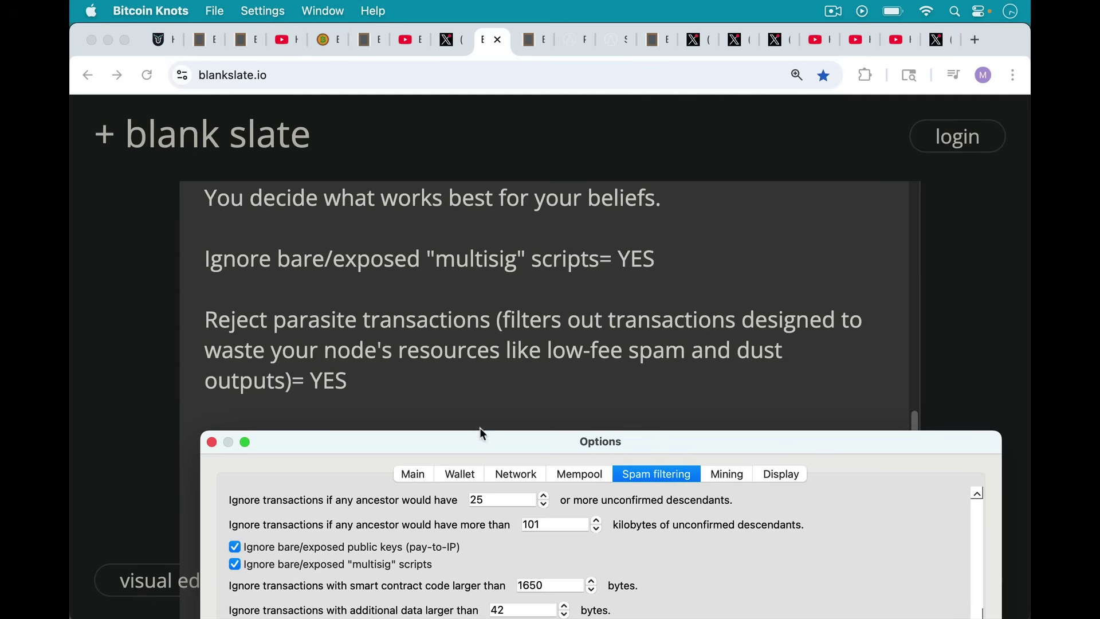
left_click_drag(506, 445, 517, 320)
Set the ancestor descendant-size limit to 110 kilobytes, then move the Options dialog aside to read the notes.
scroll(566, 447, "up", 8)
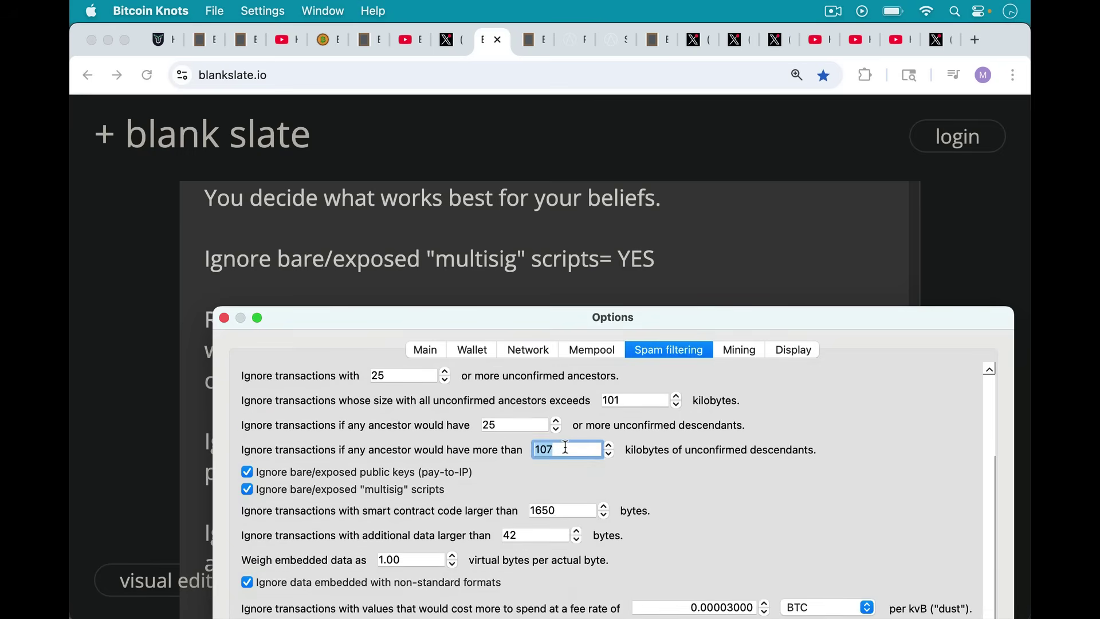
scroll(566, 447, "up", 8)
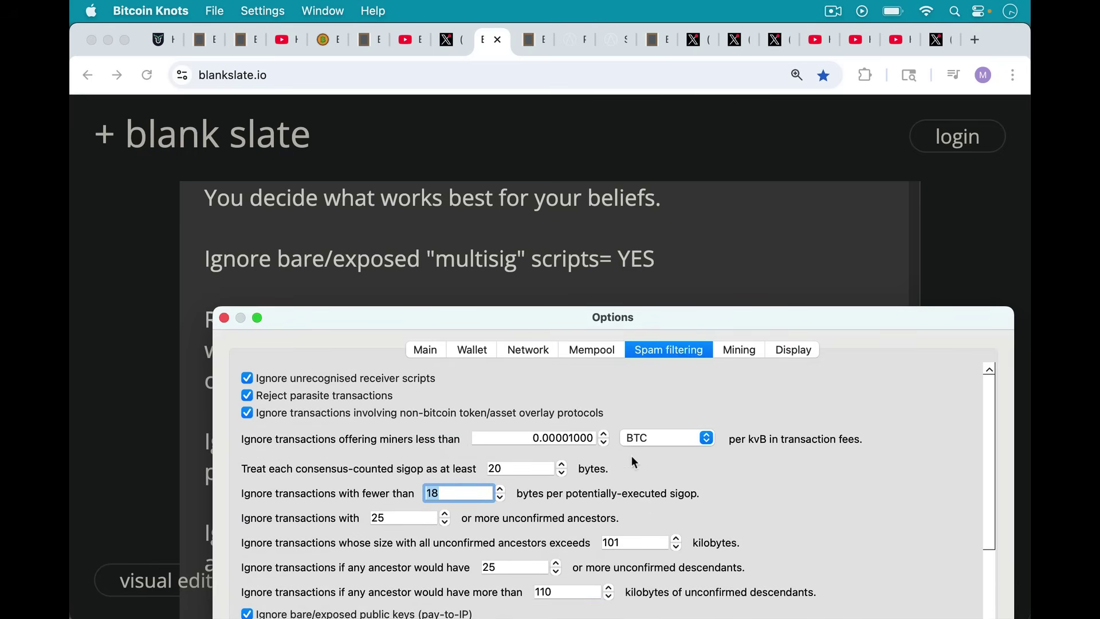
left_click_drag(526, 315, 524, 465)
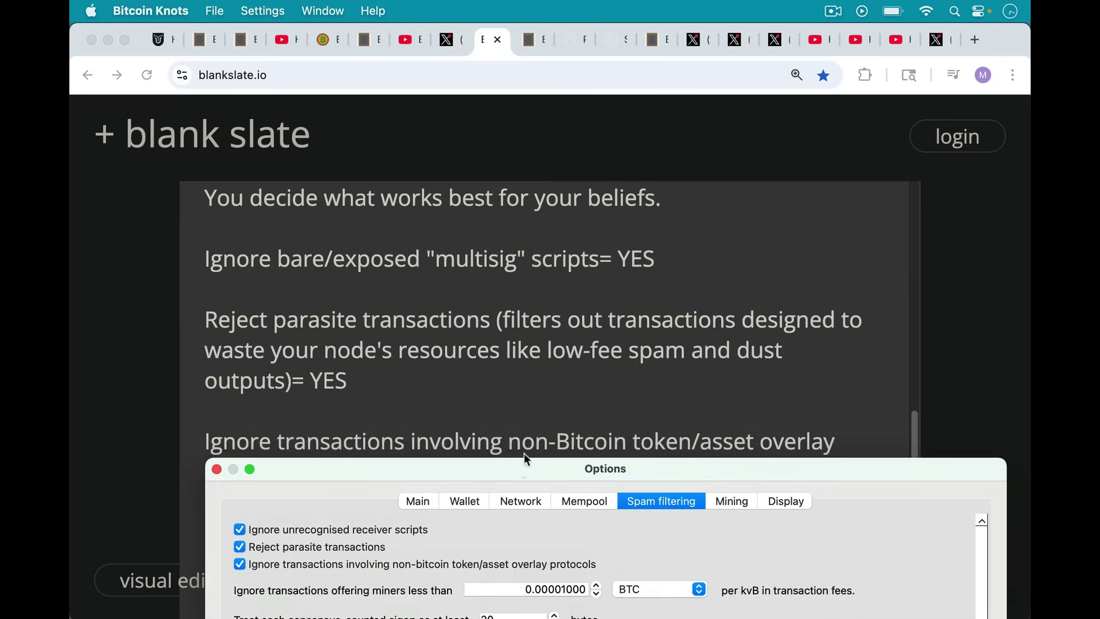
Confirm the Spam filtering dust fee rate of 0.00003000 BTC per kvB matches the notes' 3000 sats.
scroll(525, 360, "down", 5)
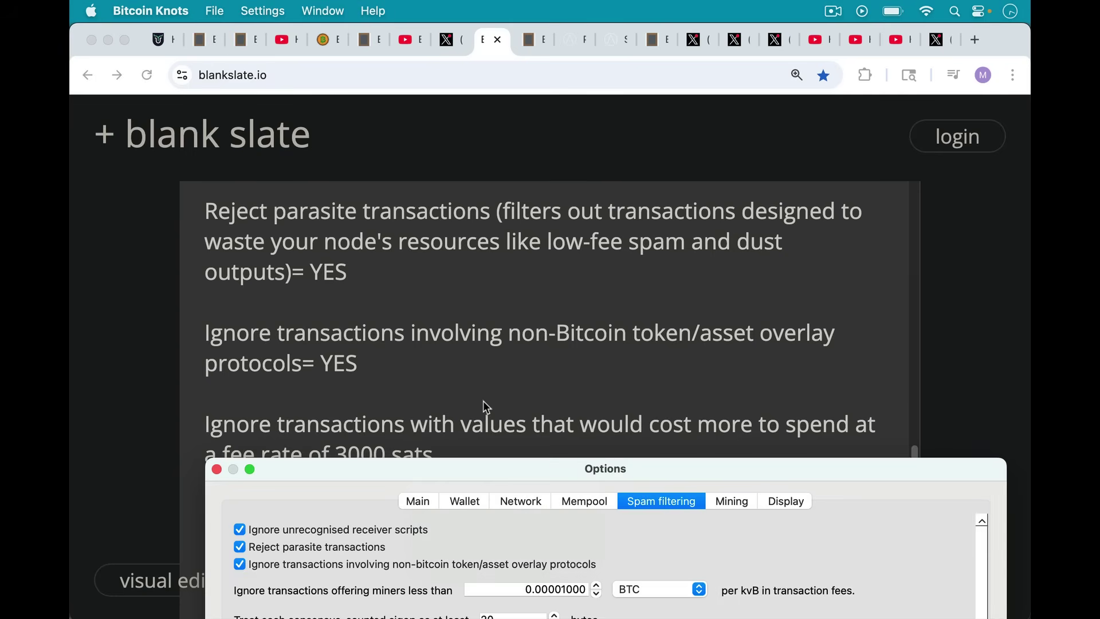
scroll(528, 342, "down", 2)
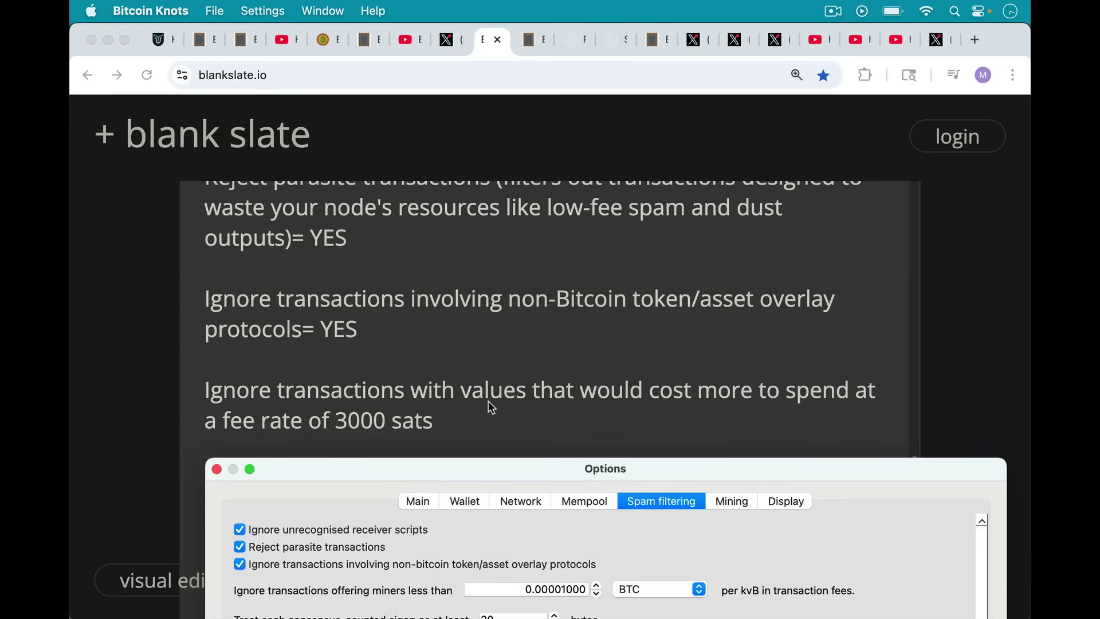
scroll(534, 416, "down", 3)
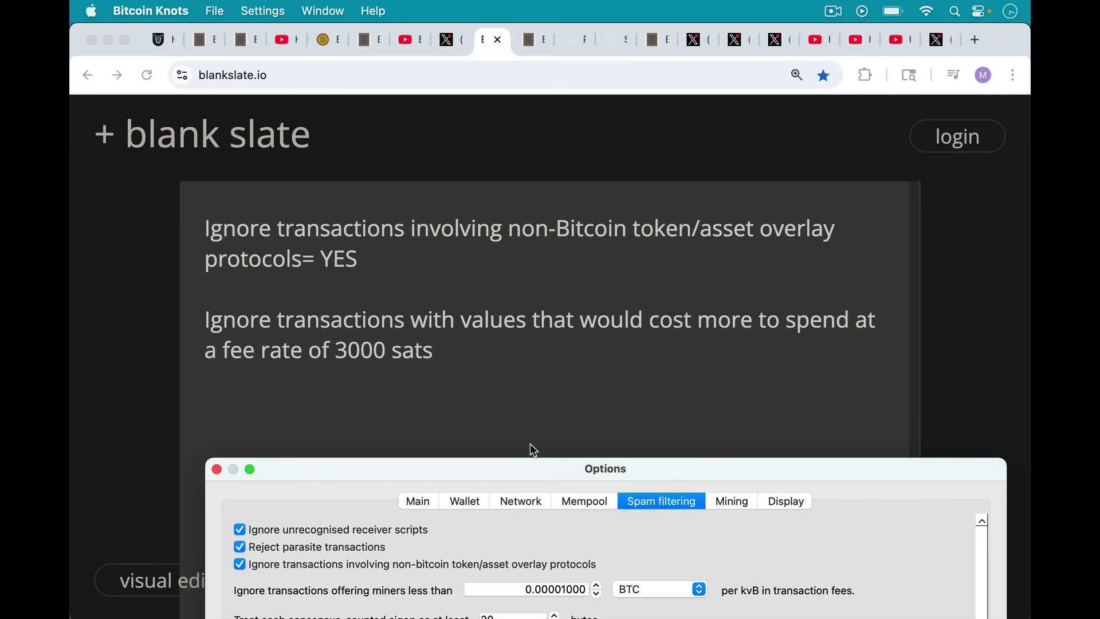
left_click_drag(545, 465, 538, 197)
scroll(711, 391, "down", 5)
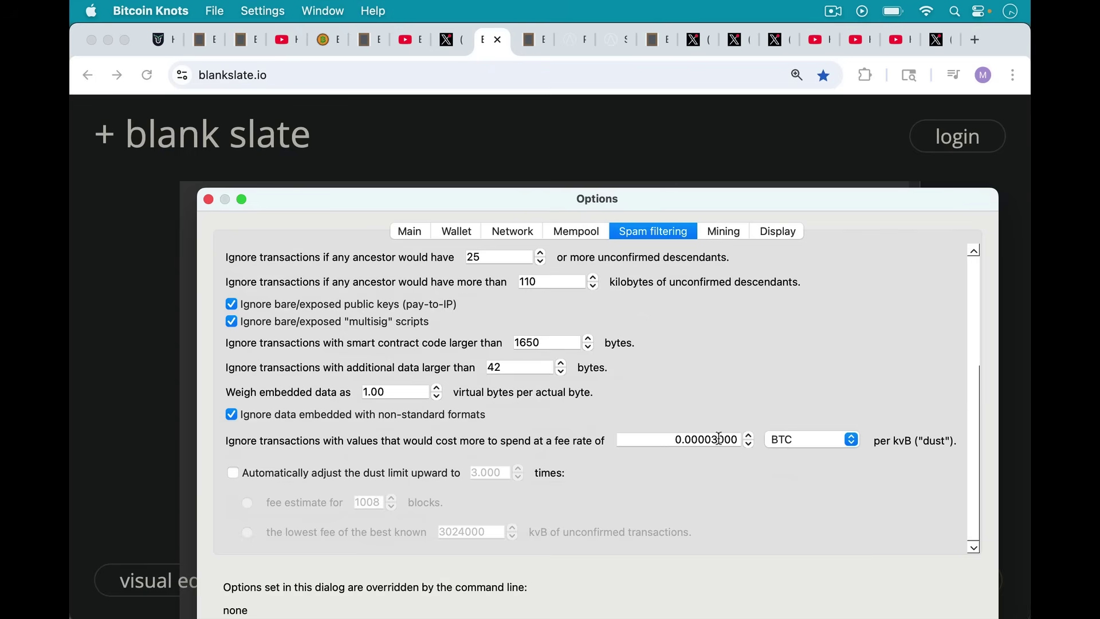
left_click_drag(541, 198, 546, 455)
scroll(549, 301, "down", 1)
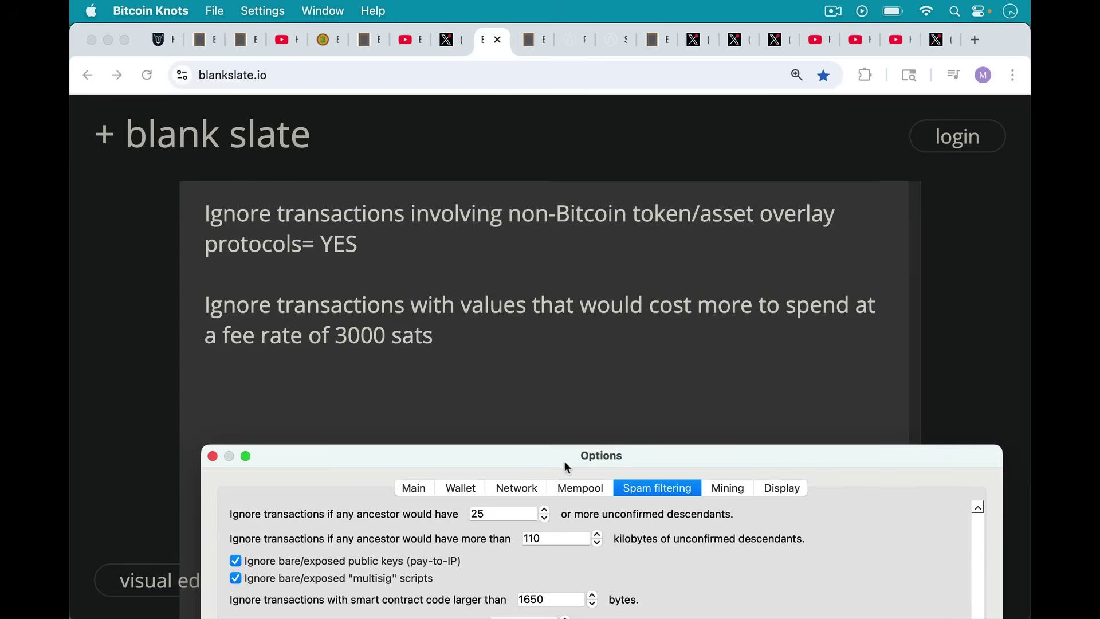
Raise the smart contract code limit to 1654 bytes, then lower the Options dialog to reveal the notes.
left_click_drag(565, 461, 562, 234)
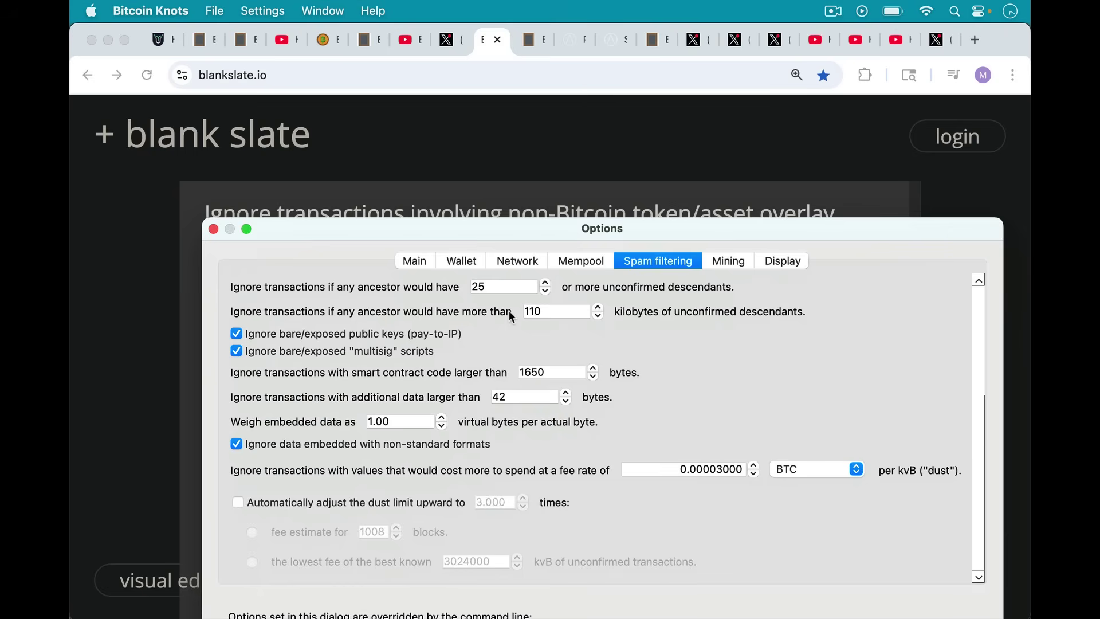
scroll(536, 373, "down", 6)
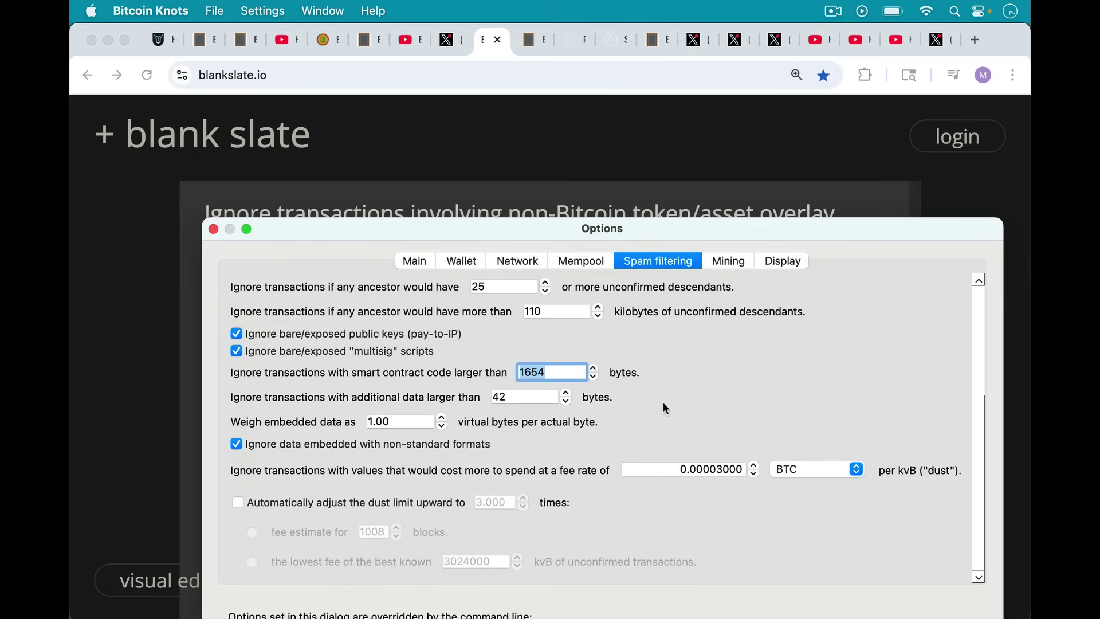
scroll(605, 393, "up", 5)
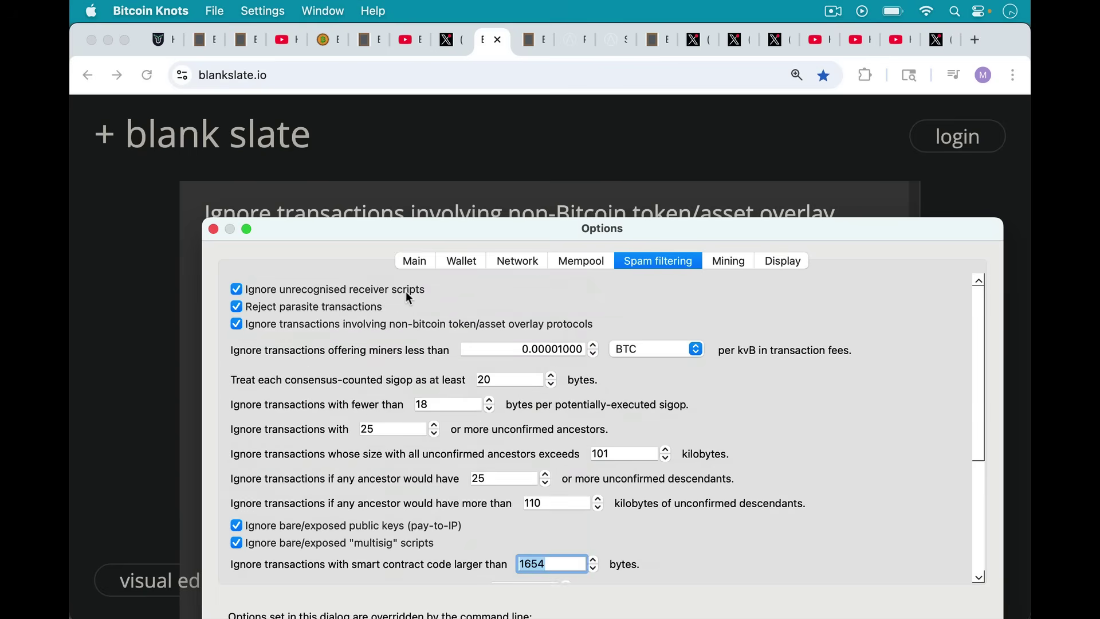
mouse_move(354, 307)
left_click_drag(515, 225, 513, 423)
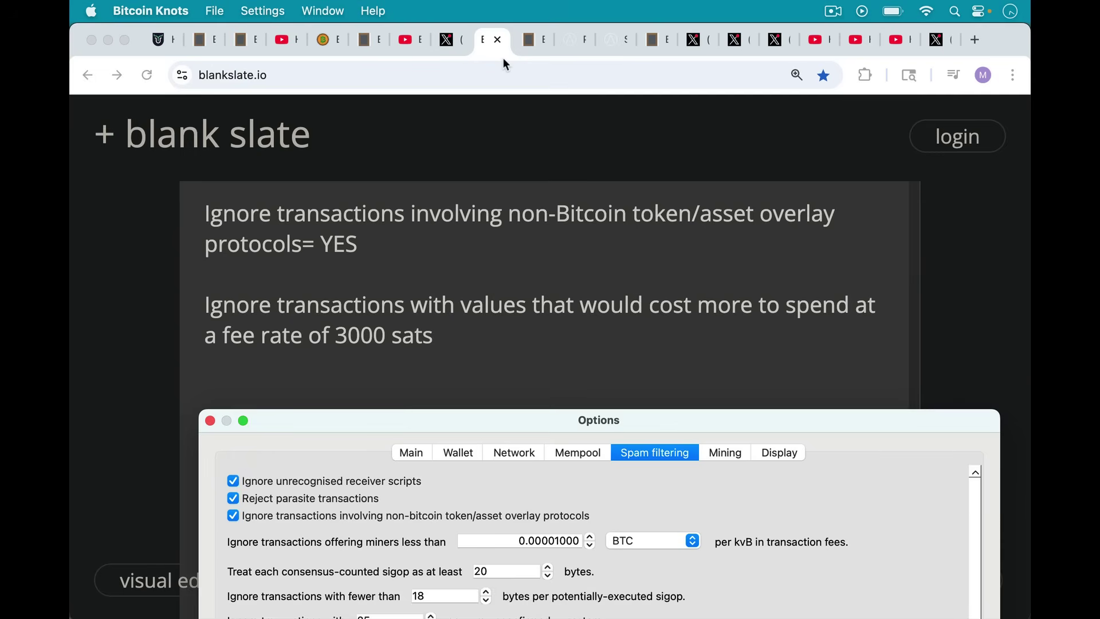
Read the Blank Slate note on running Knots on a Start9 server, then view Start9's Server One and Server Pure listings.
left_click(529, 41)
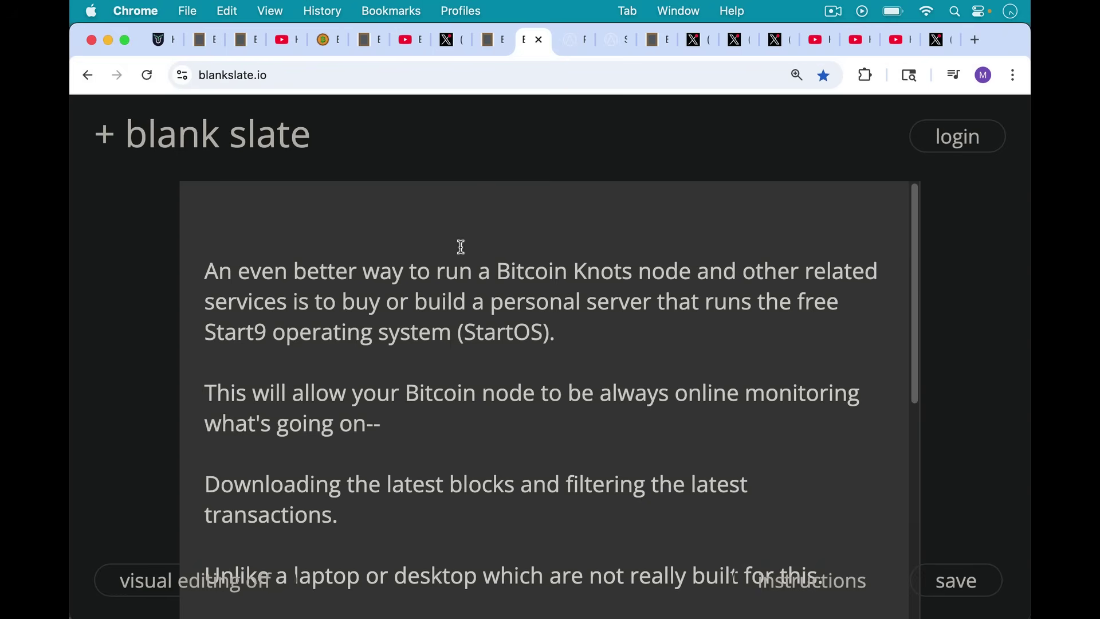
scroll(496, 259, "down", 5)
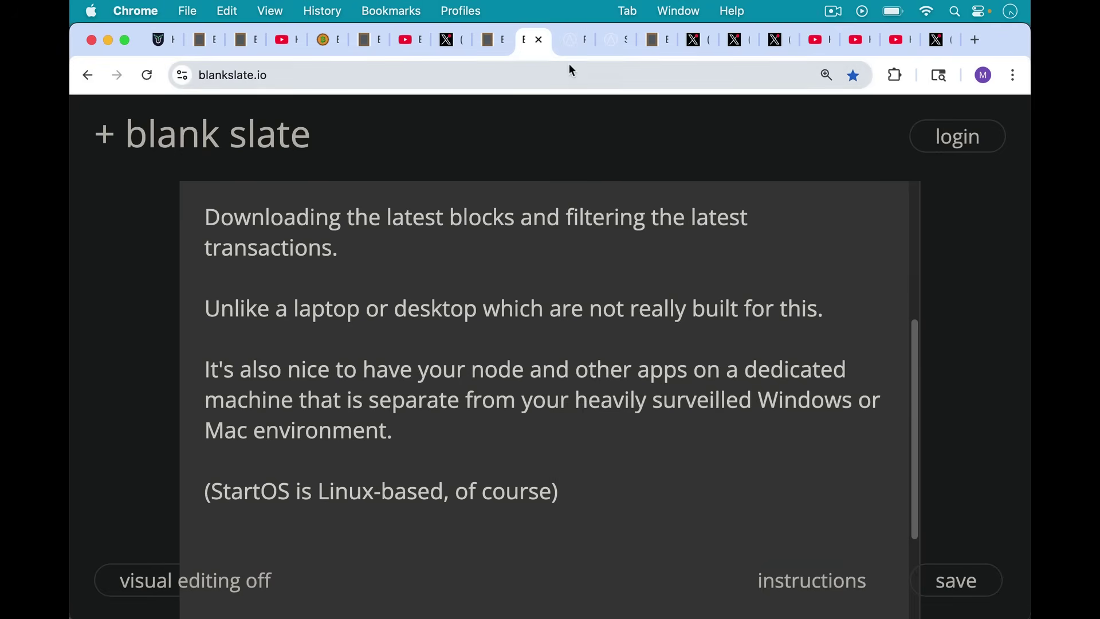
left_click(570, 45)
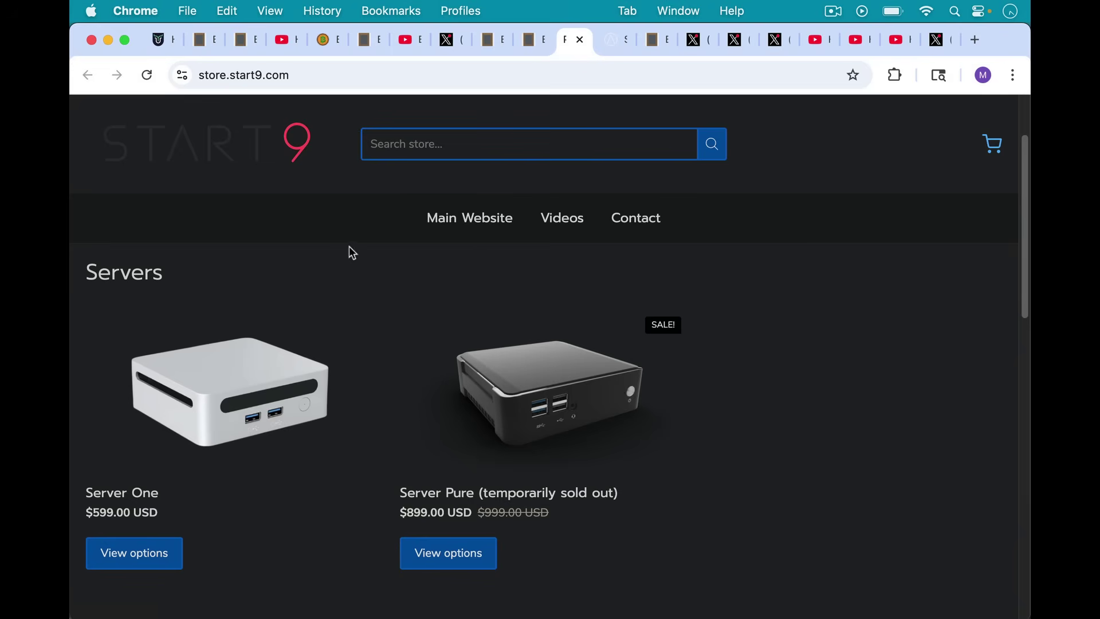
Browse the Start9 Device Guides docs and store servers page, then return to the note on supporting Start9.
left_click(615, 40)
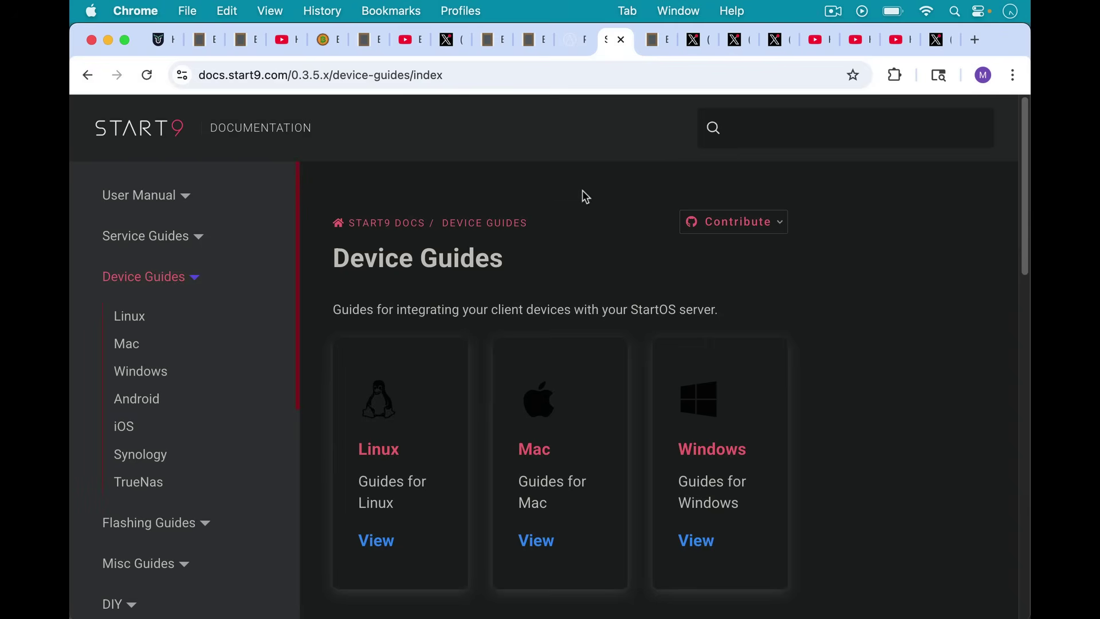
scroll(236, 262, "down", 3)
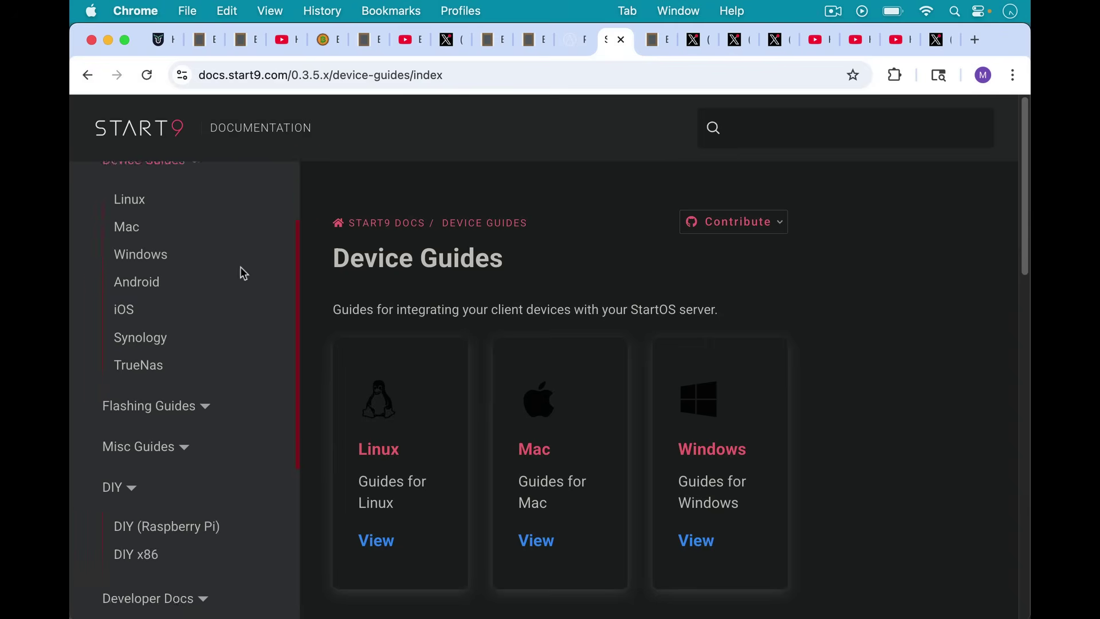
scroll(239, 267, "down", 1)
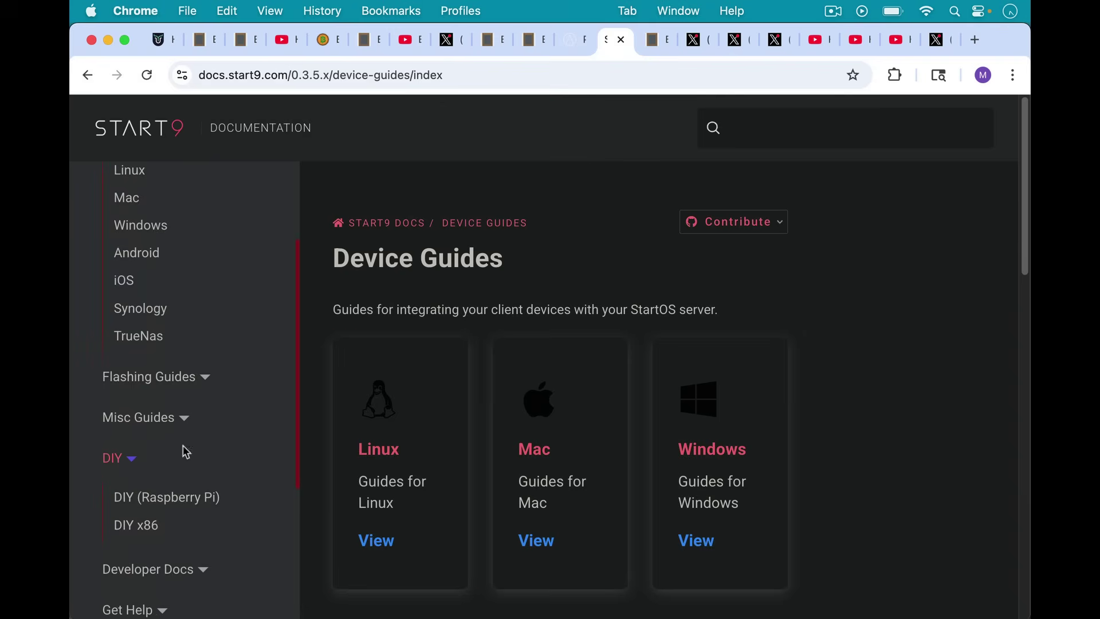
left_click(584, 47)
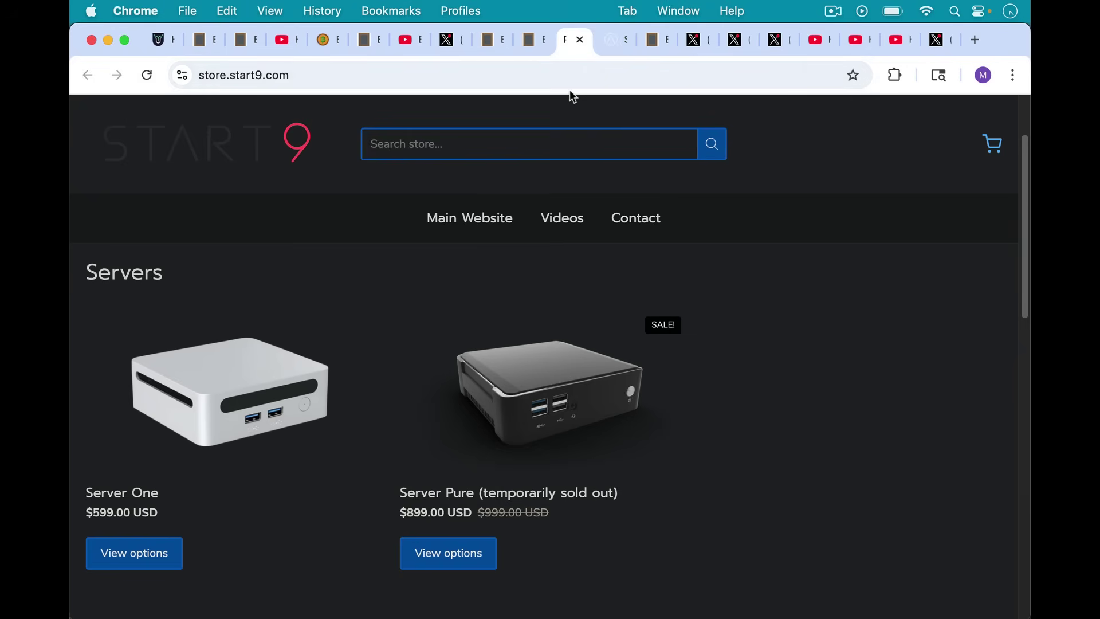
left_click(611, 41)
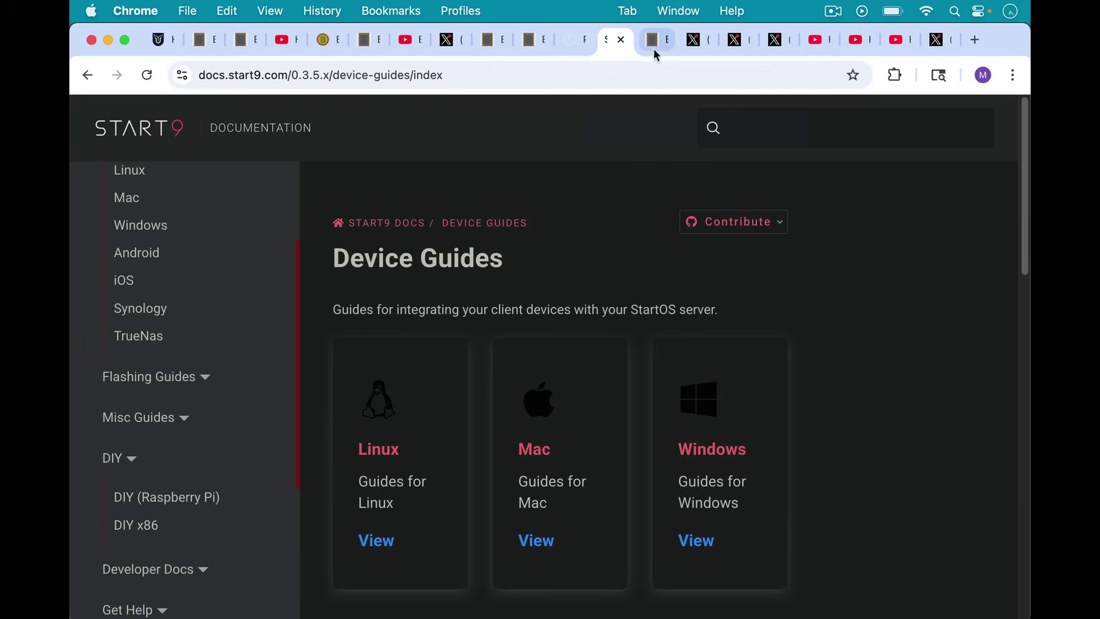
left_click(657, 40)
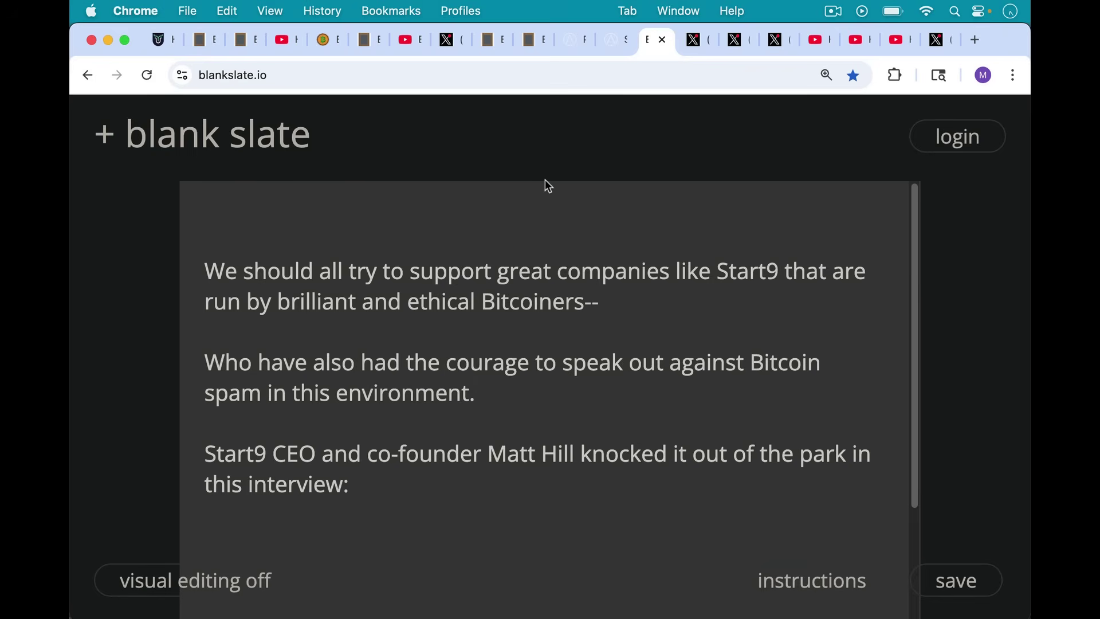
View the Home Mining Podcast post, its profile and the Start9 CEO's X profile, then the Core-to-Knots video.
left_click(696, 39)
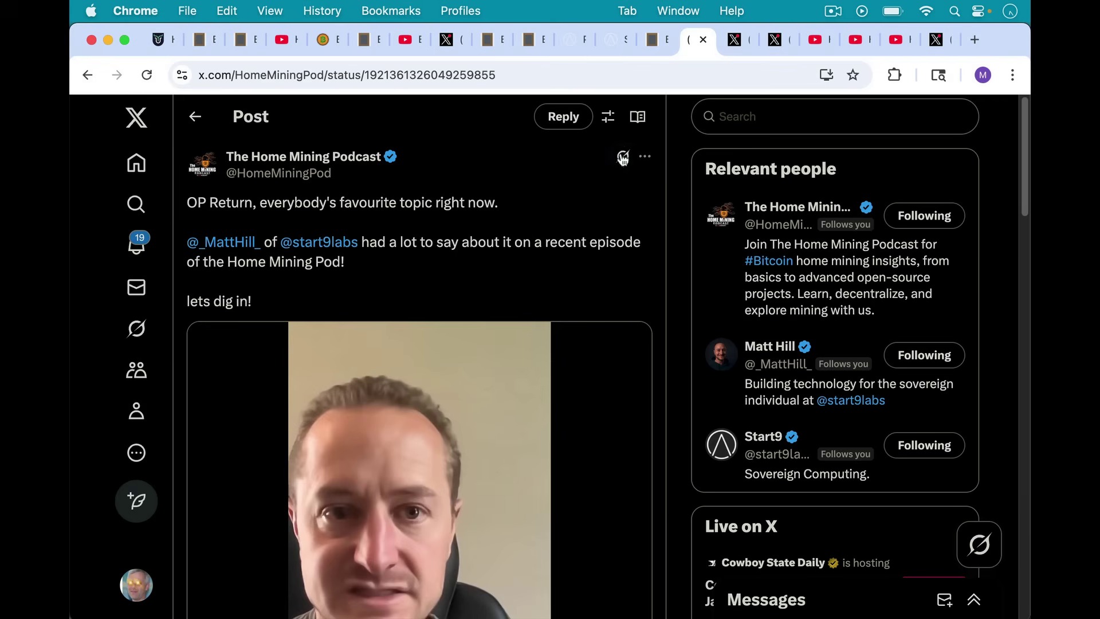
left_click(735, 40)
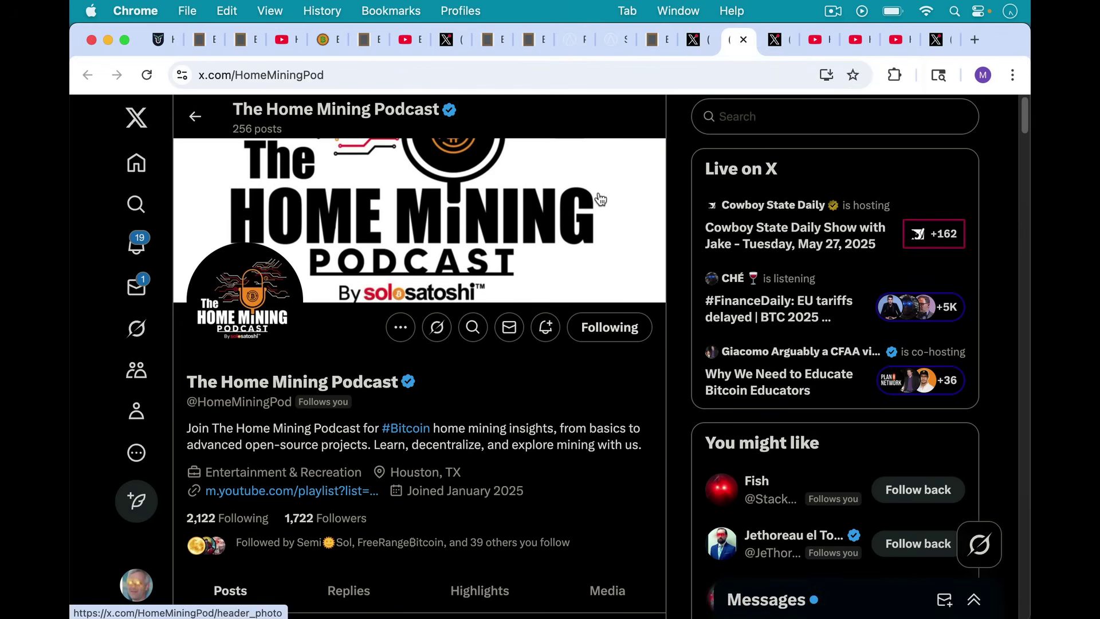
left_click(779, 42)
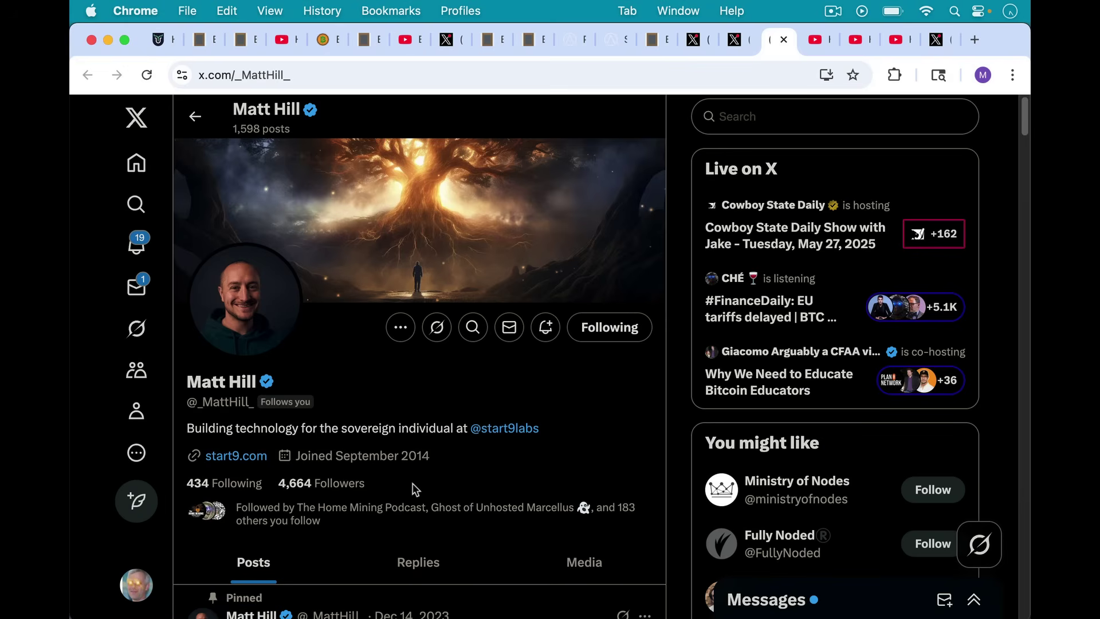
left_click(817, 41)
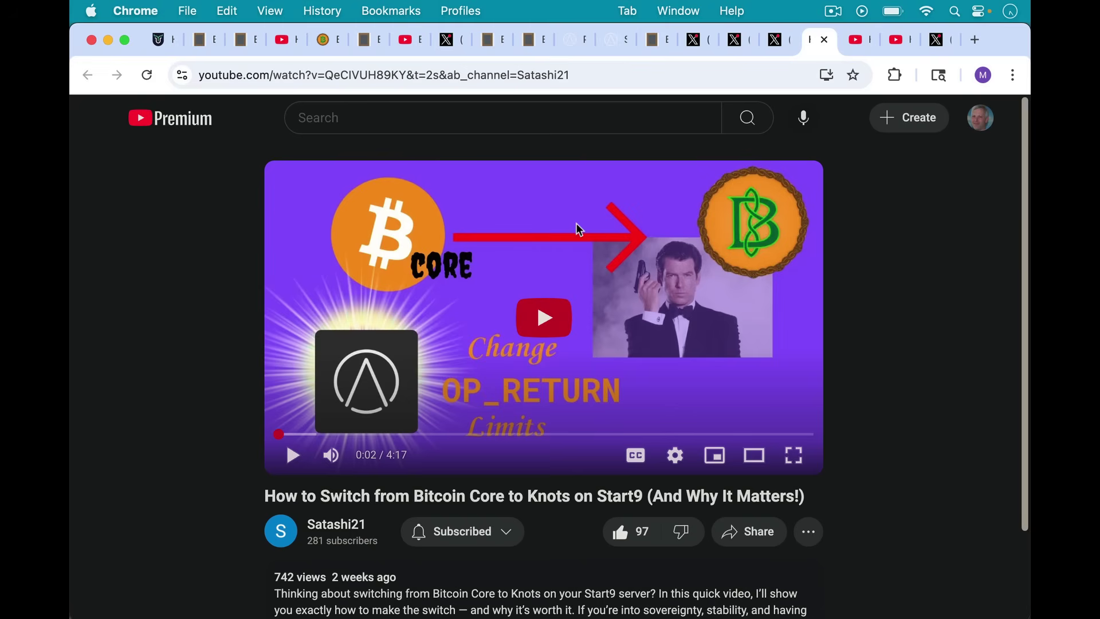
Go through the Run Bitcoin Knots on Start9 and BTC Sessions node videos, then the Umbrel Knots X post.
left_click(857, 42)
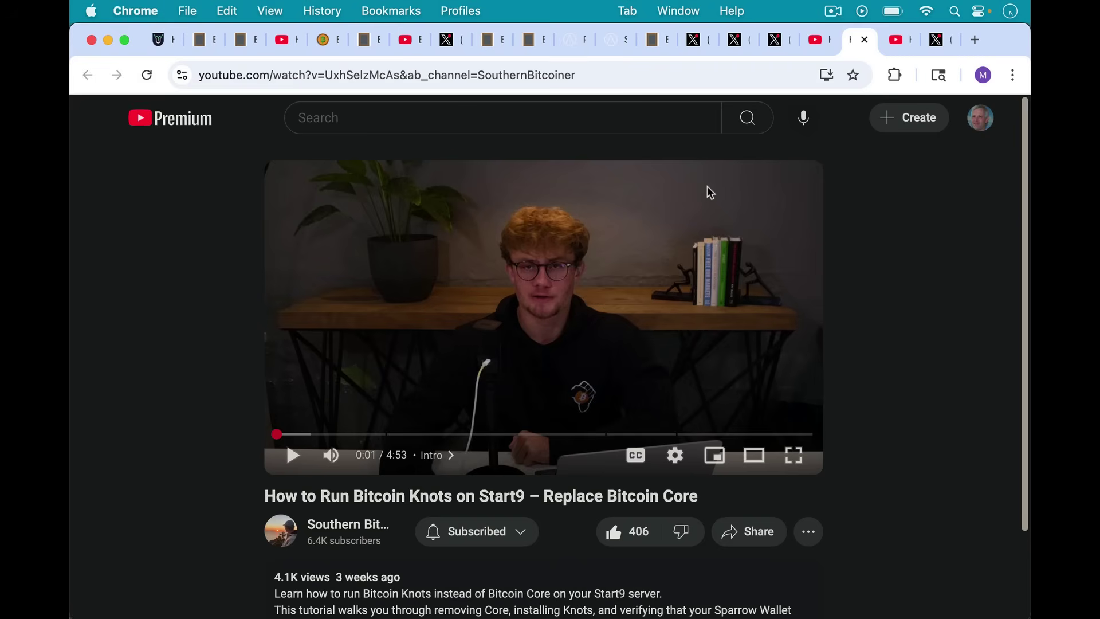
left_click(894, 45)
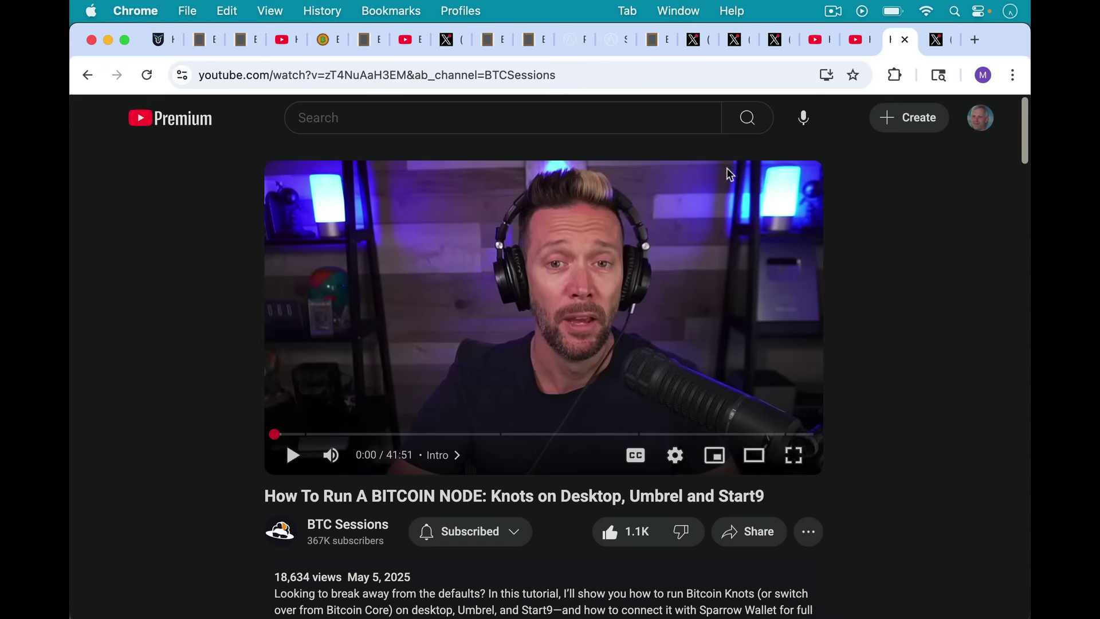
left_click(938, 42)
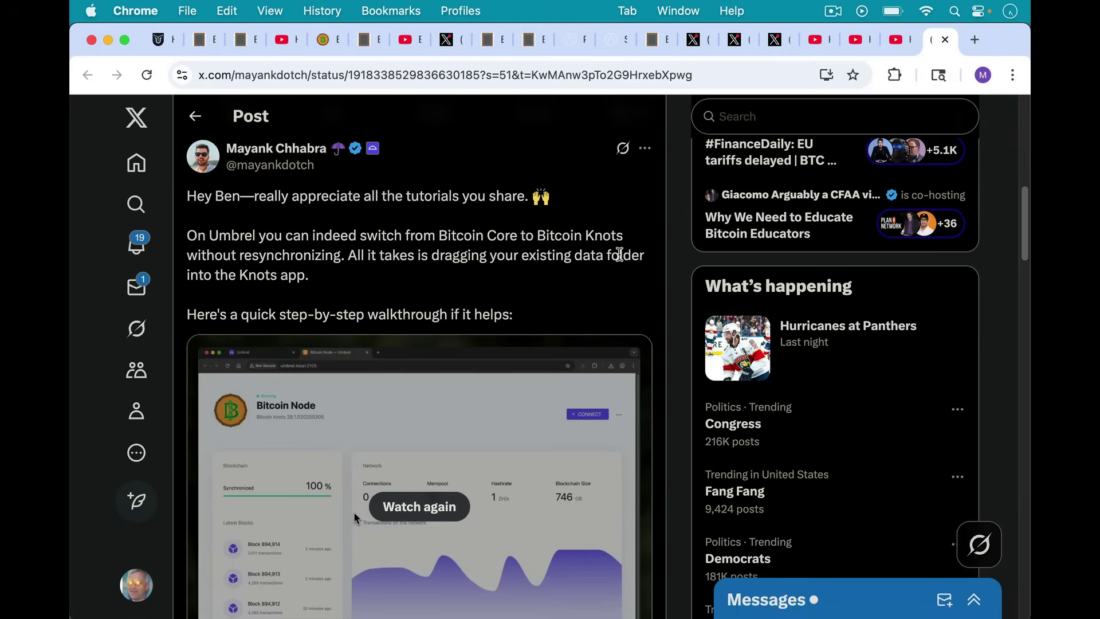